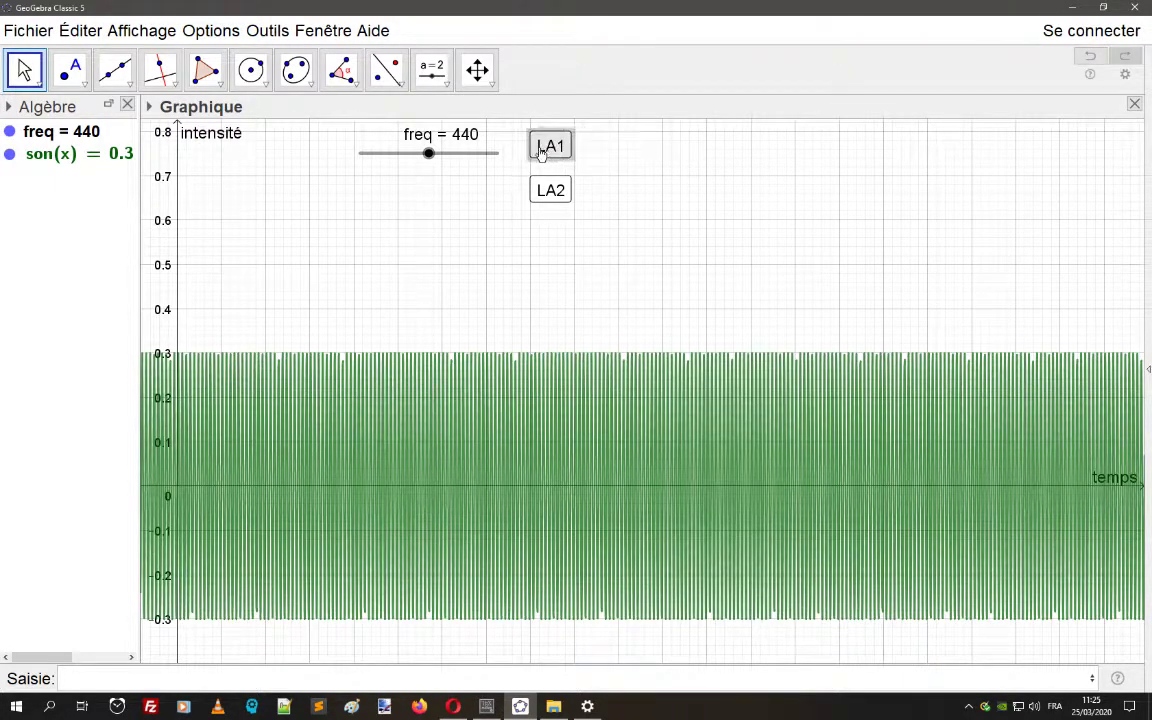
- Make the LA1 button a fixed object so it cannot be moved
right_click(545, 150)
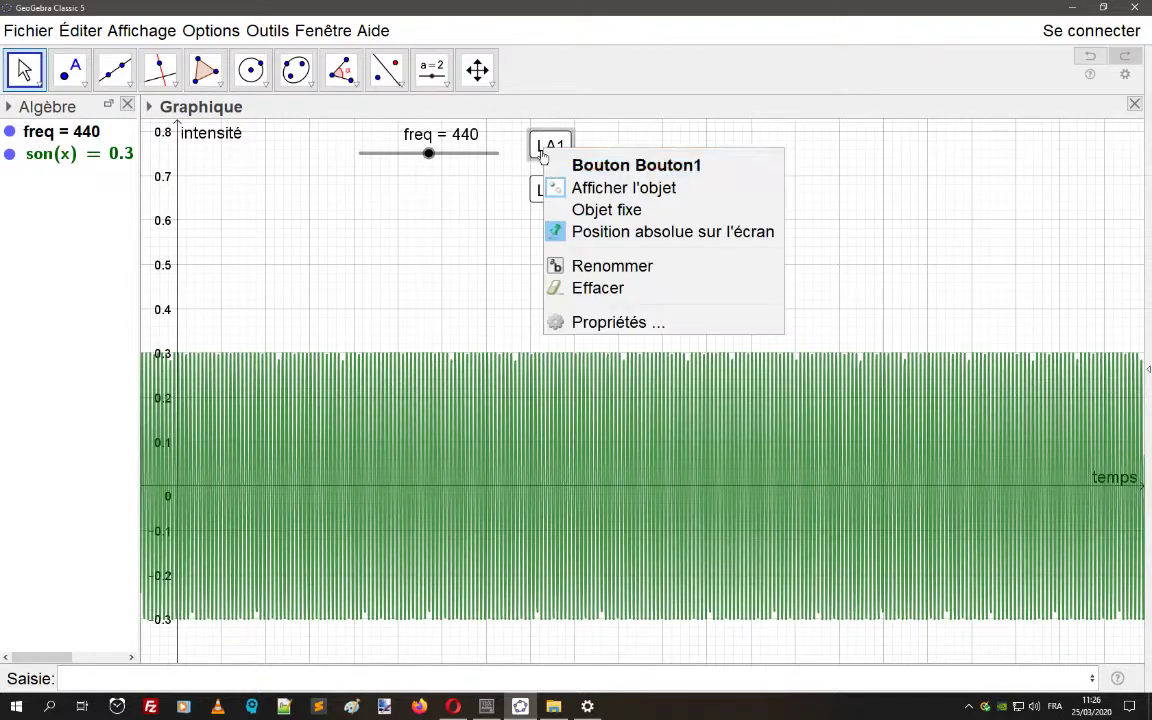
left_click(600, 208)
left_click(771, 190)
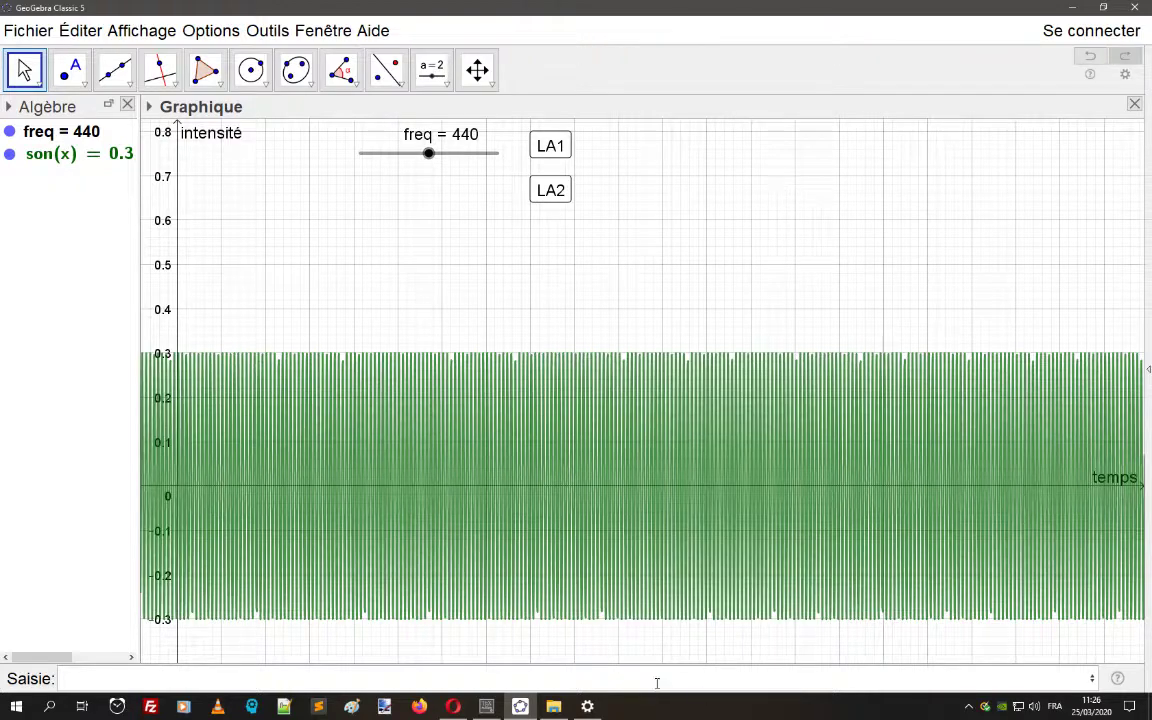
- Look at the LaTeX document and the channel's video list in the browser, and return to GeoGebra
key("alt+Tab")
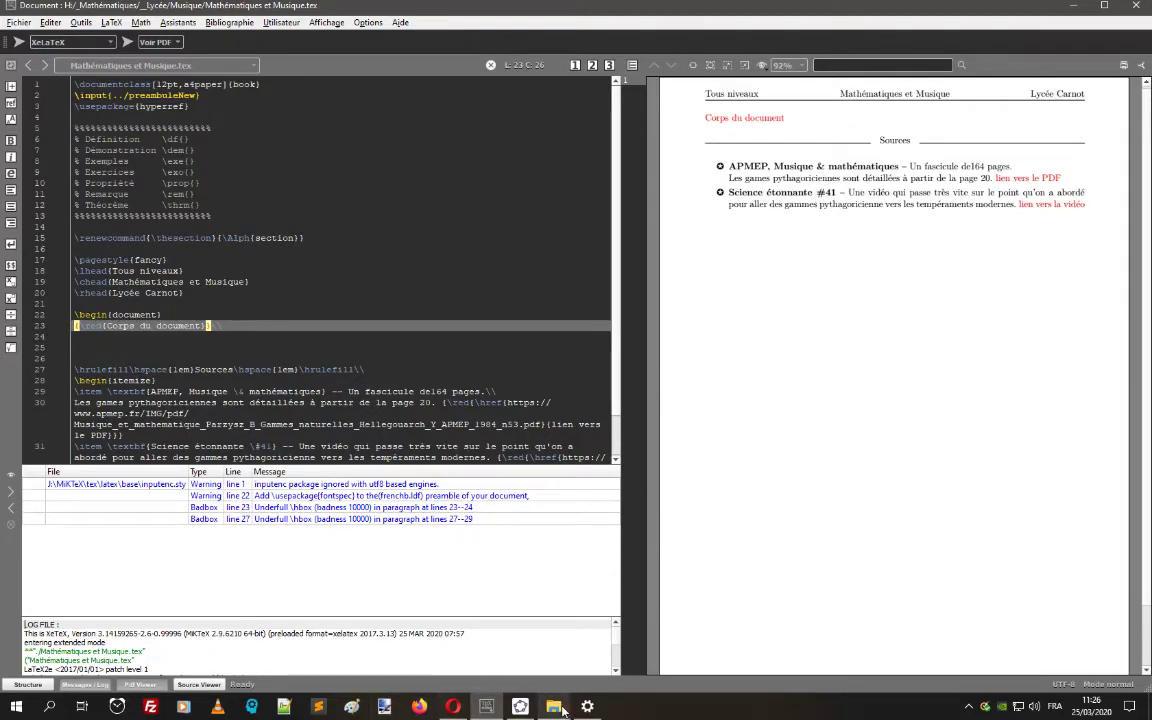
mouse_move(453, 708)
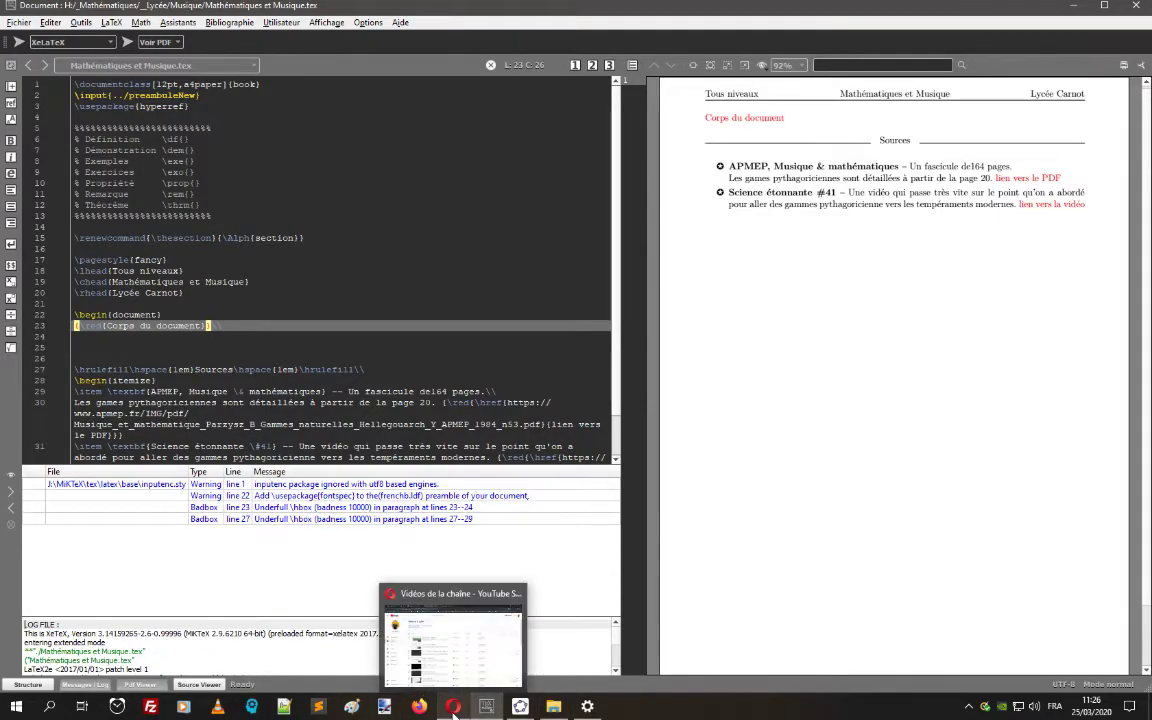
left_click(430, 650)
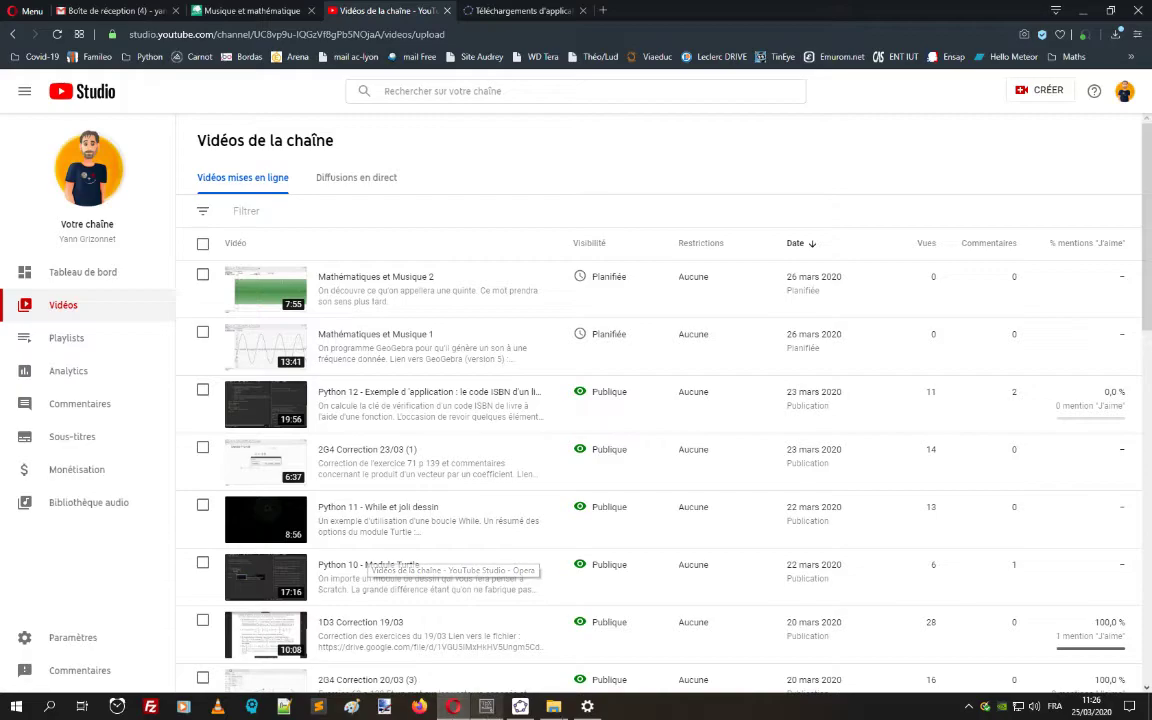
left_click(520, 707)
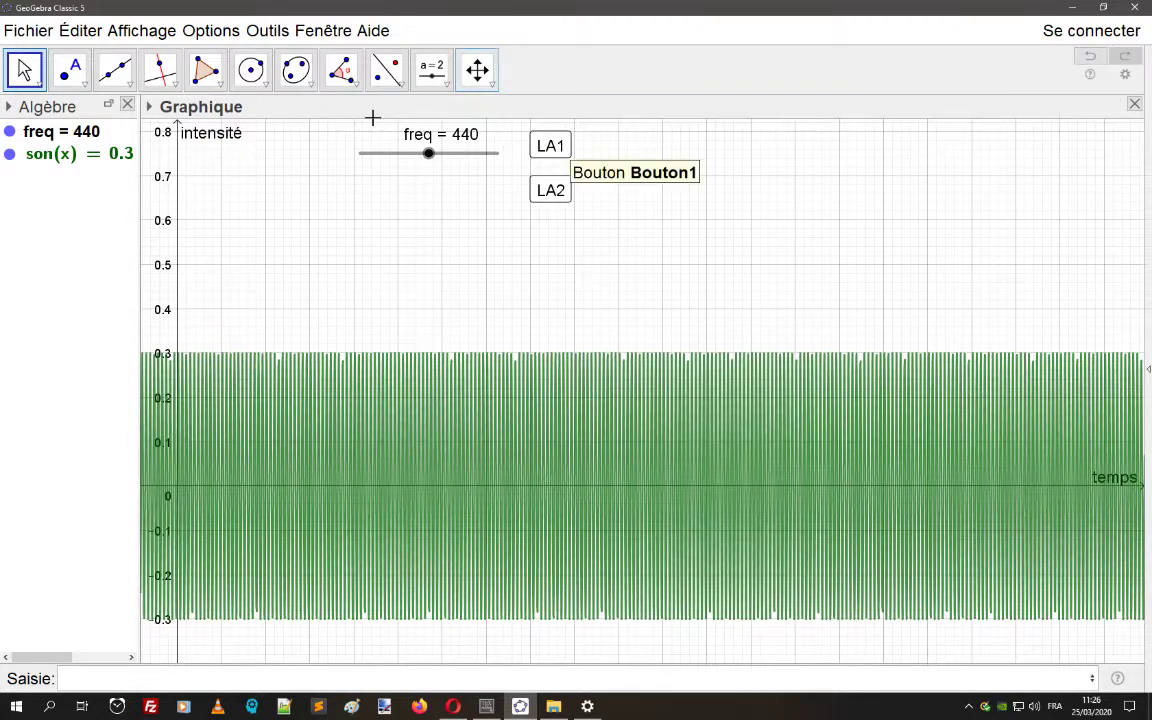
- Place a new button on the graph to the right of the LA1 button
left_click(449, 86)
left_click(480, 224)
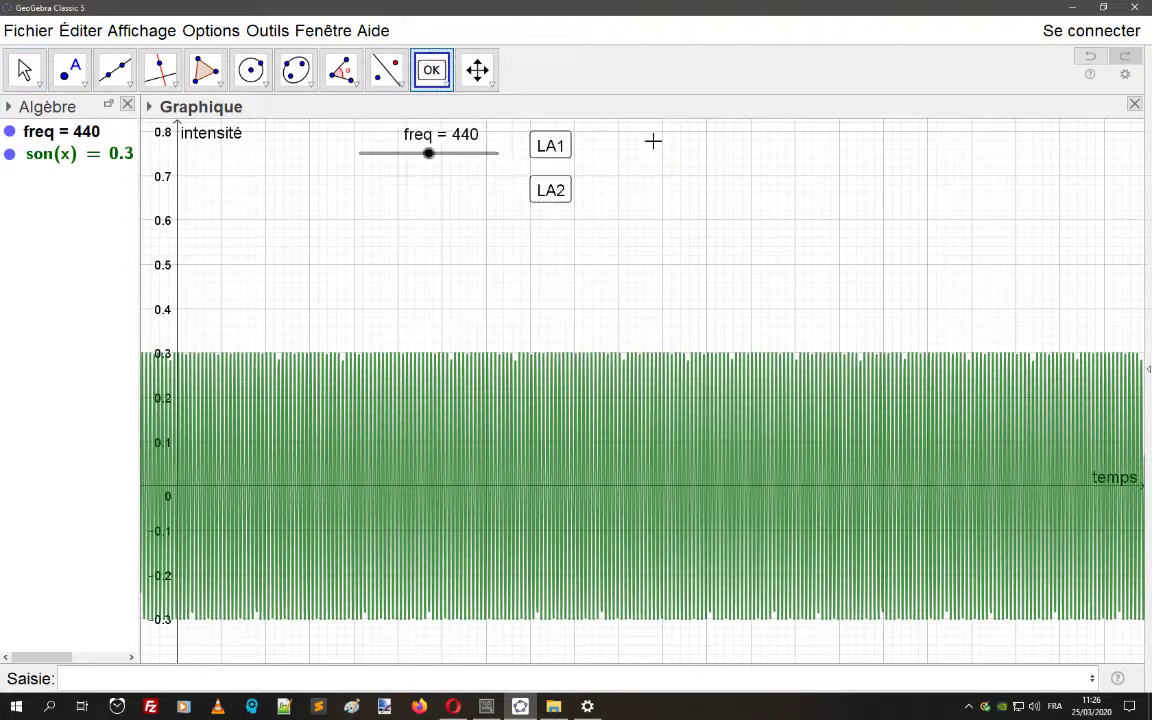
left_click(590, 185)
left_click_drag(538, 186, 601, 298)
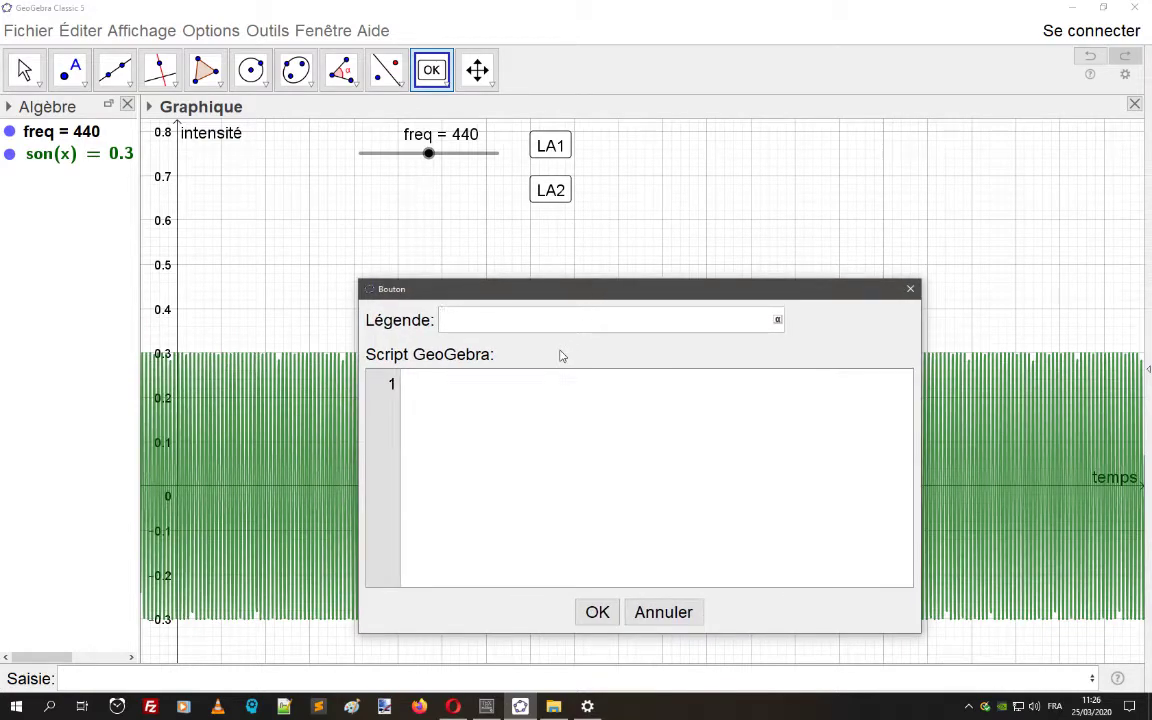
- Enter LA1x(3/2) as the new button's caption
type("?Note")
key("BackSpace")
key("BackSpace")
key("BackSpace")
key("BackSpace")
type("(3/2)")
key("Home")
type("x")
key("End")
key("Home")
type("LA1")
left_click_drag(465, 321, 400, 295)
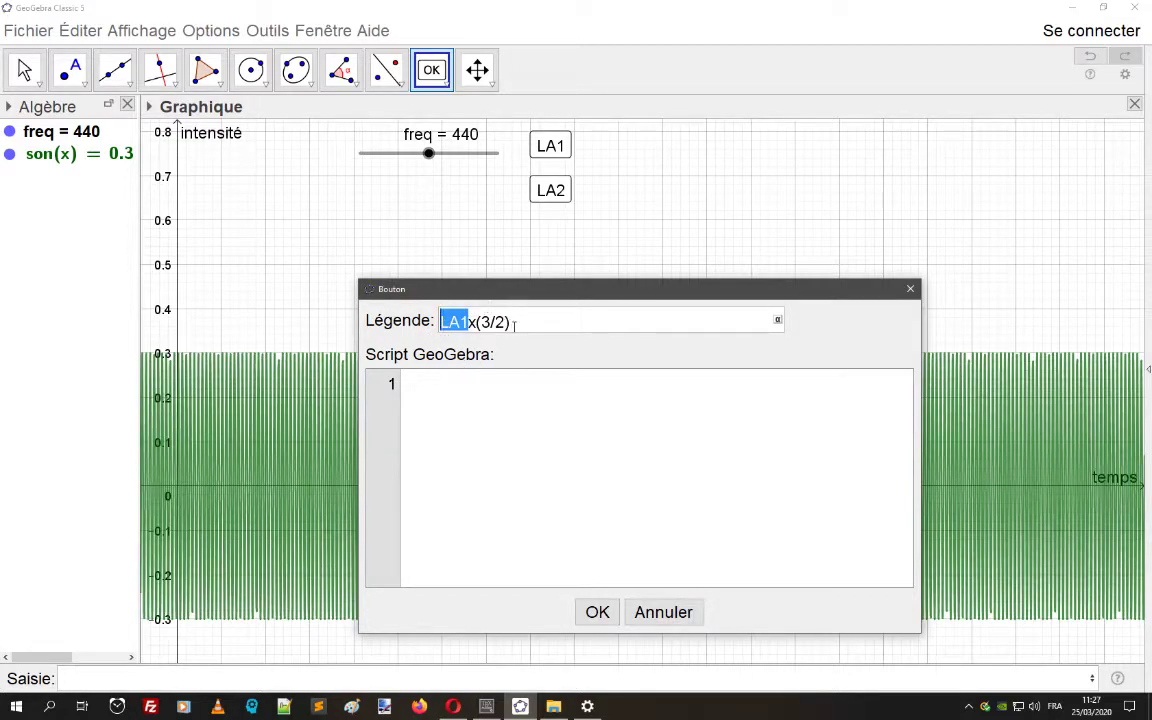
left_click(521, 319)
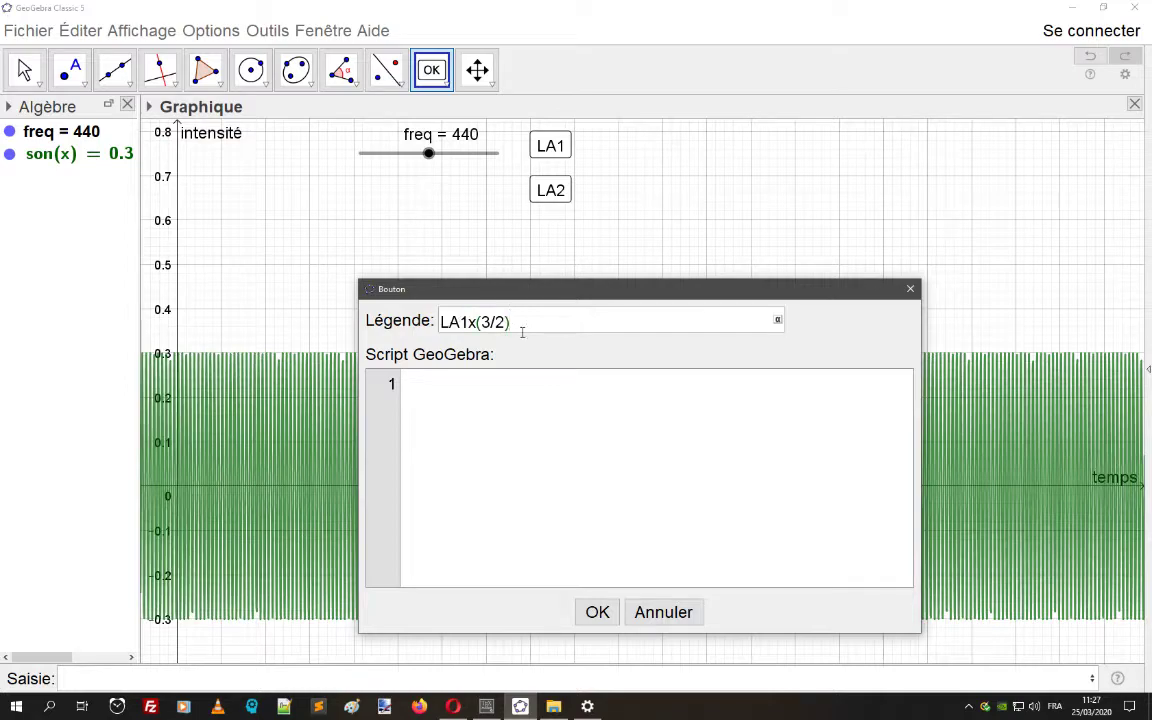
- Recall the command JouerSon(son(x)+son(1.5*x), 0, 1) from the input history and run it
left_click(450, 400)
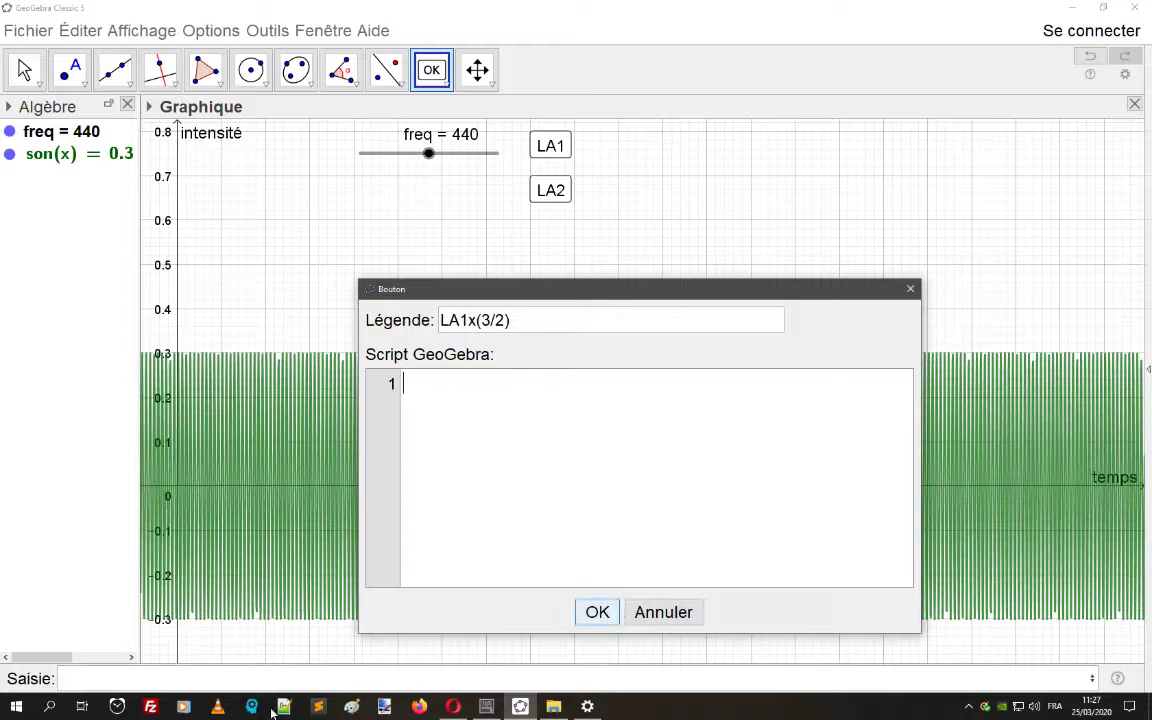
left_click(253, 683)
key("Up")
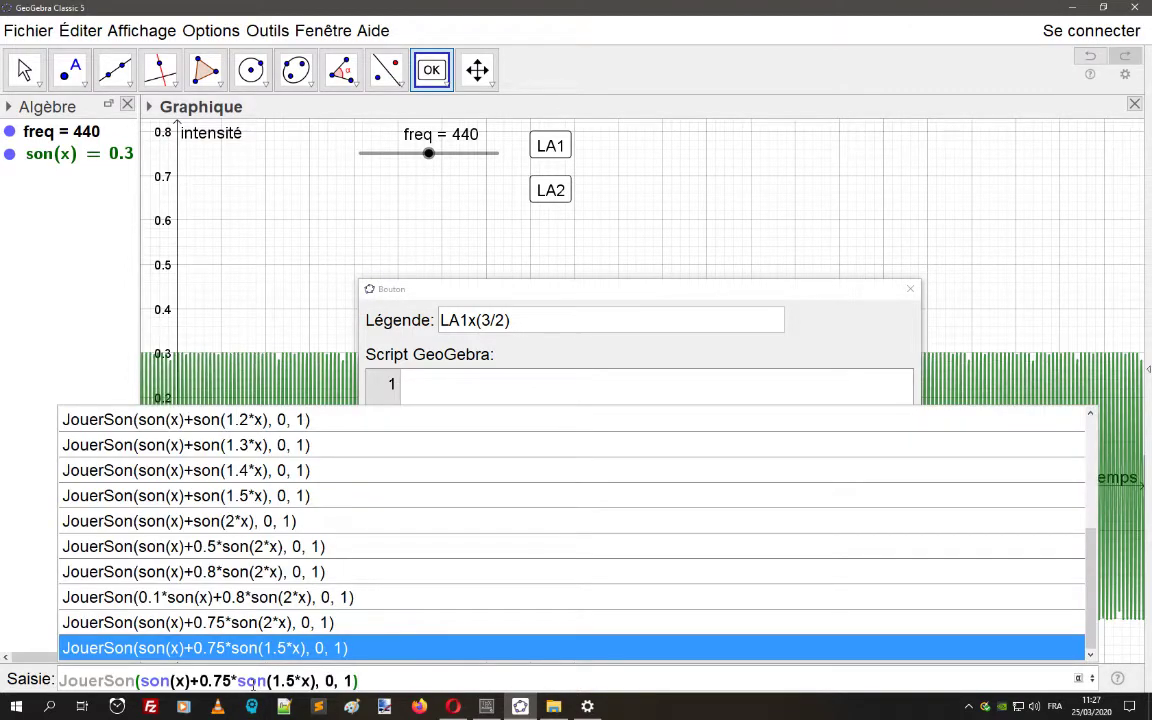
key("Up")
key("Up")
key("Up")
key("Up")
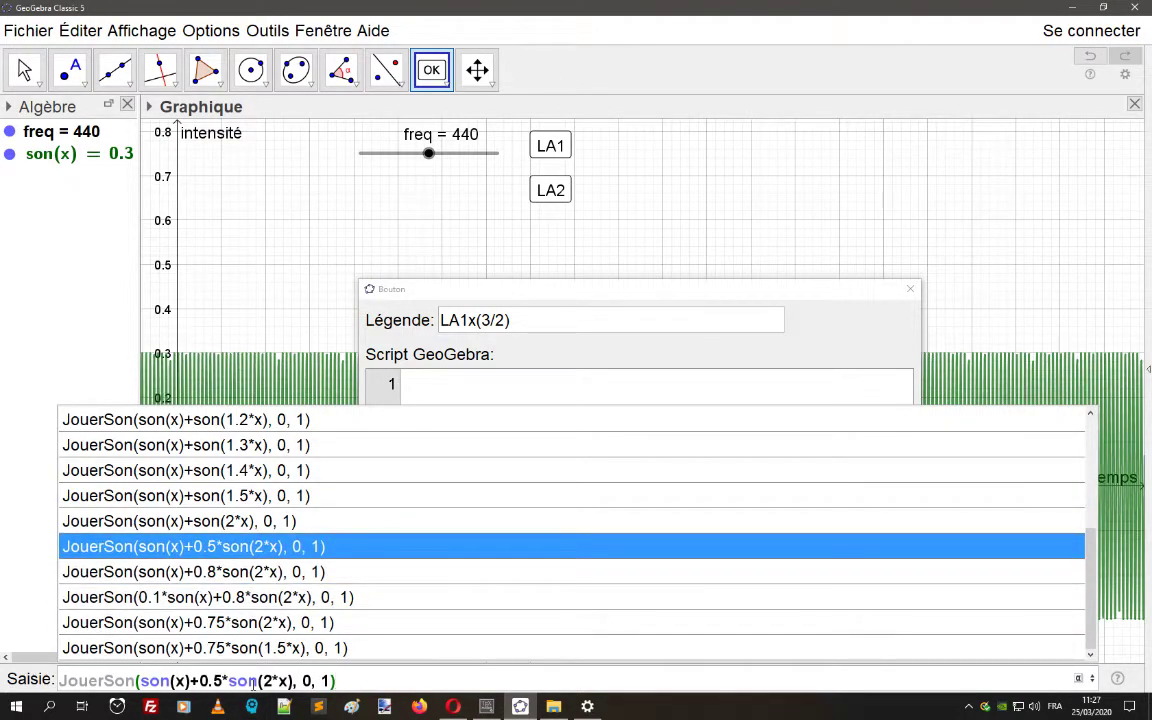
key("Up")
key("Up")
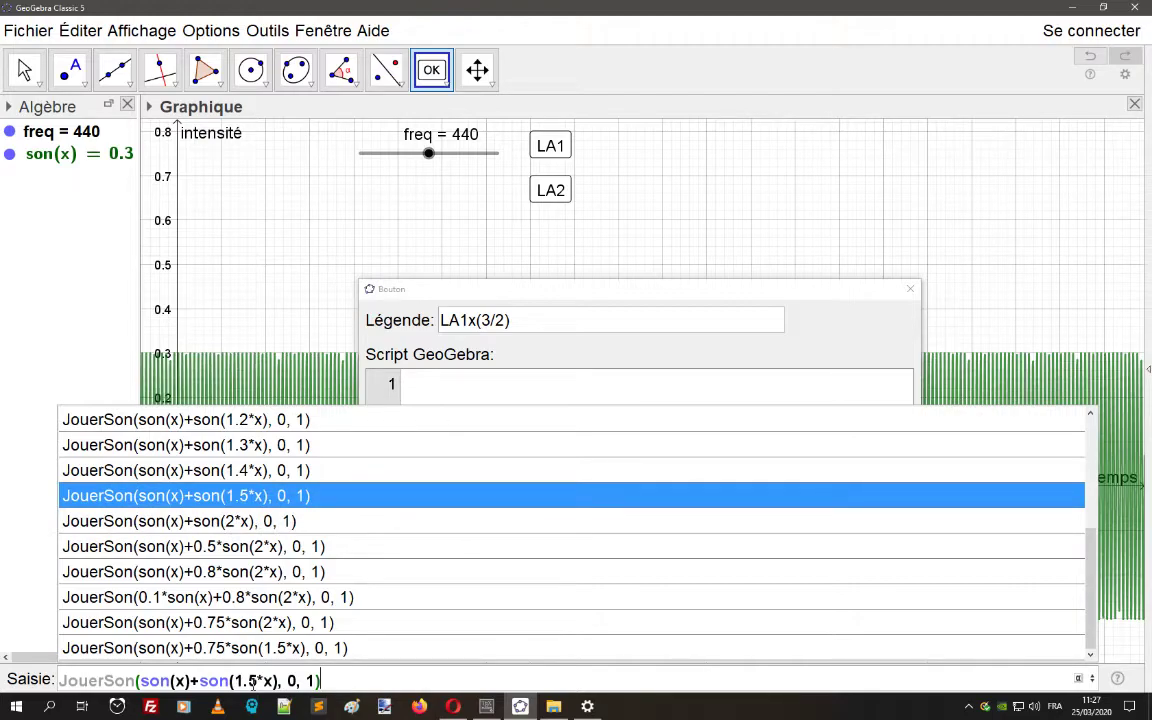
key("Return")
left_click(560, 378)
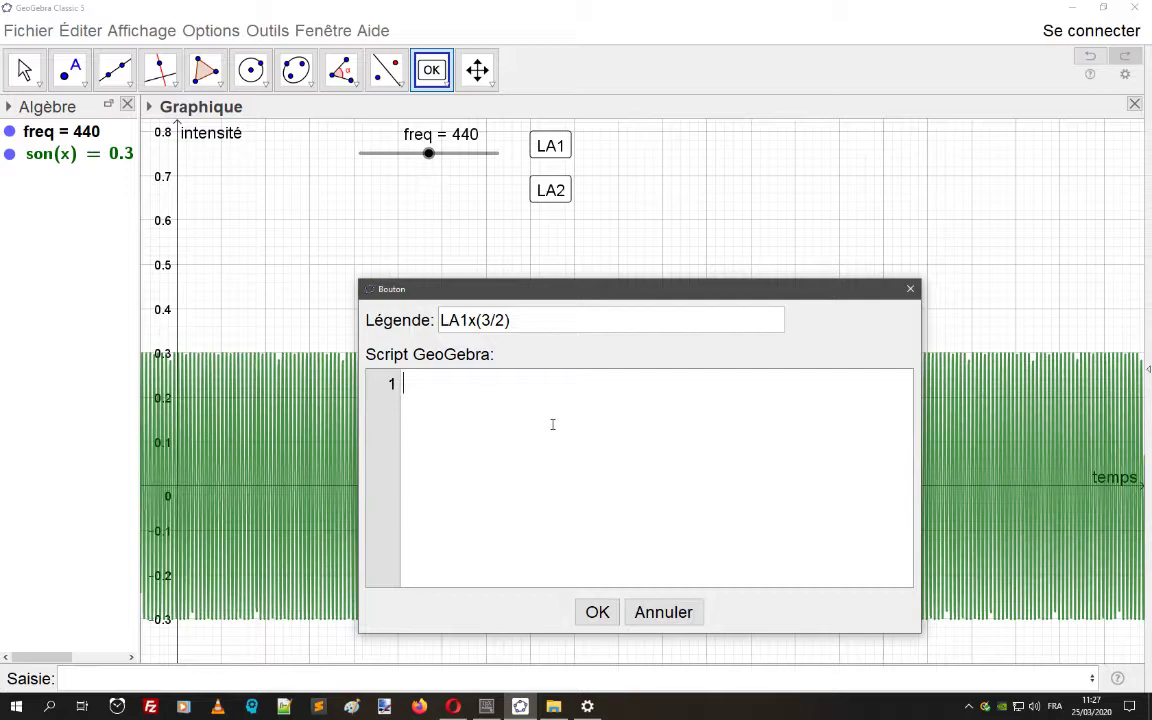
- Copy the last JouerSon command from the input history into the new button's GeoGebra script
left_click(129, 672)
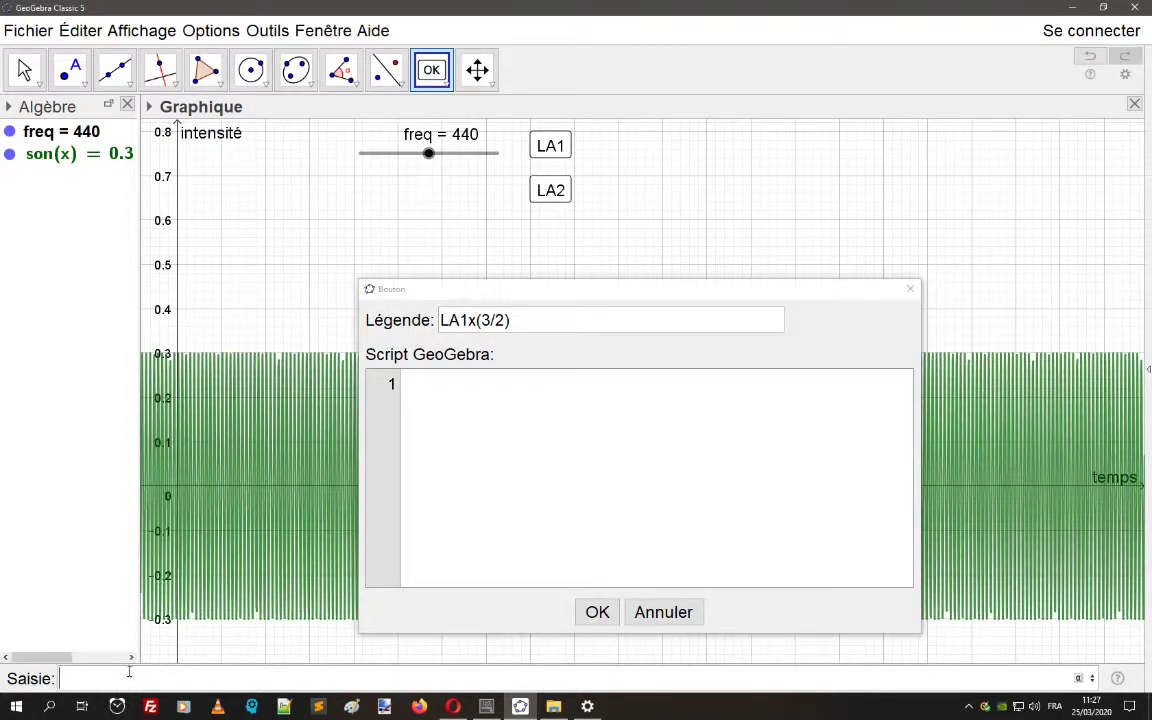
key("Up")
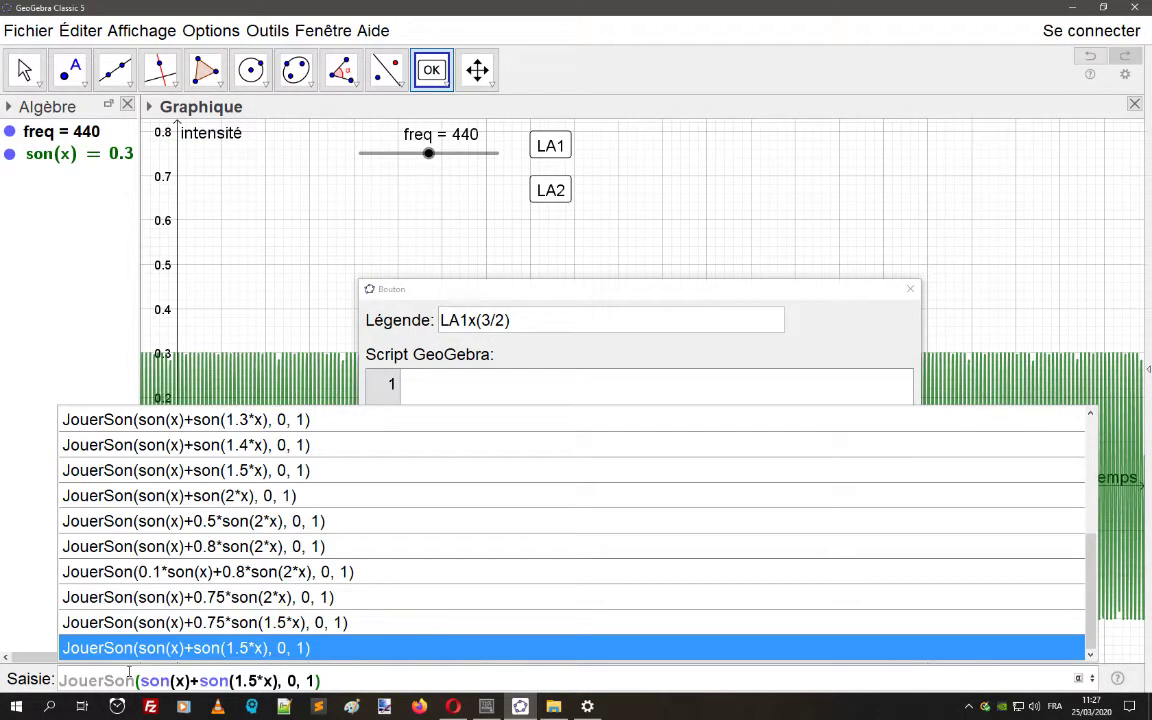
key("Return")
key("ctrl+a")
key("ctrl+c")
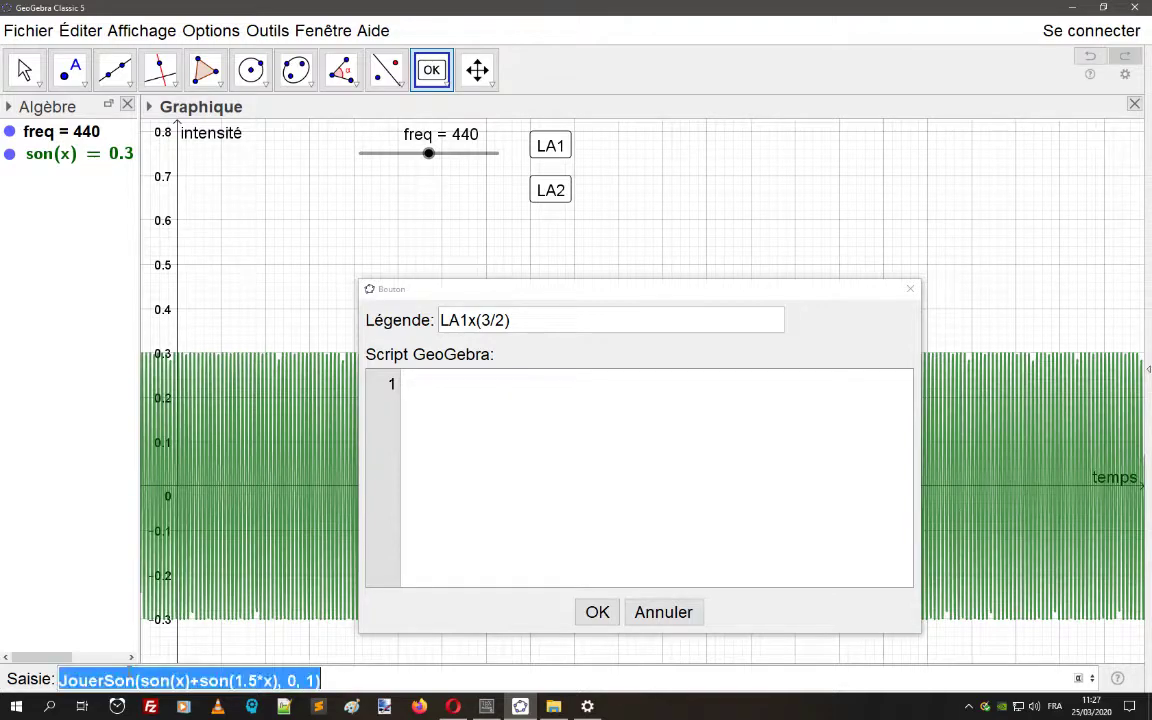
key("Escape")
left_click(530, 411)
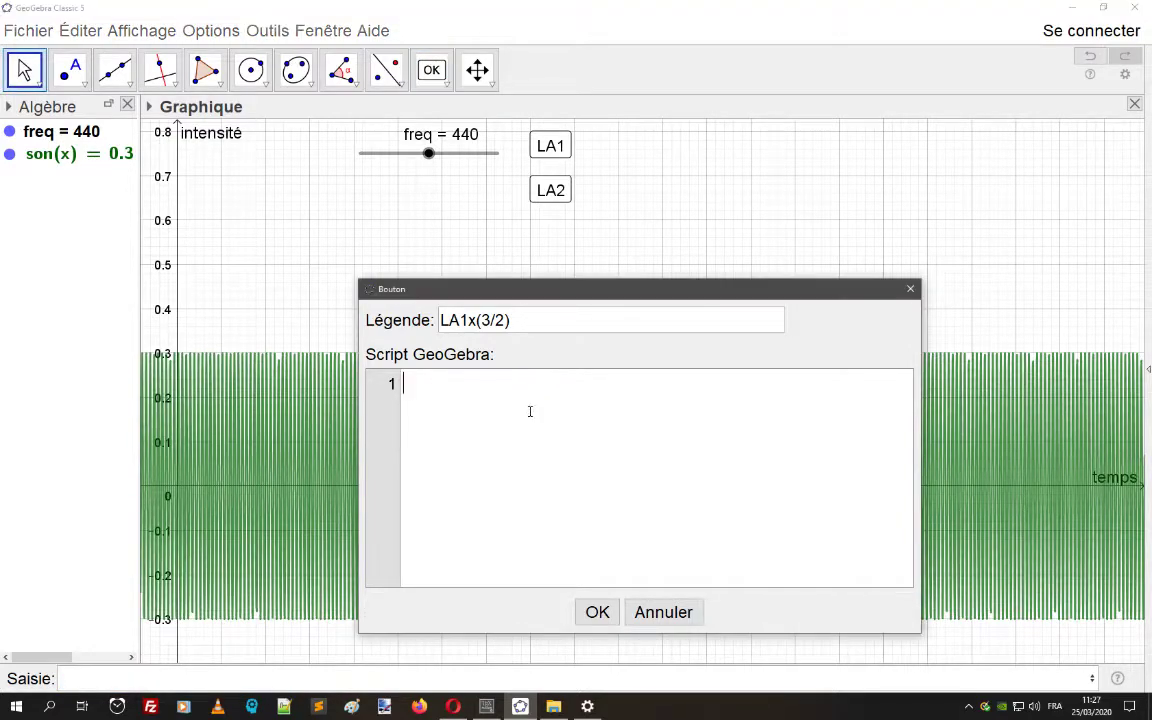
key("ctrl+v")
- Replace the function inside JouerSon with 0.3*sin(440*3/2*pi*x) in the script and create the button
key("Left")
key("Left")
key("Left")
key("Left")
key("Left")
key("Left")
key("Left")
key("Left")
key("Left")
key("Left")
key("Left")
key("shift+Right")
key("shift+Right")
key("shift+Right")
key("shift+Right")
key("shift+Right")
key("shift+Right")
key("shift+Right")
key("shift+Right")
key("shift+Right")
key("shift+Right")
key("shift+Right")
key("shift+Right")
key("shift+Right")
key("shift+Right")
key("shift+Right")
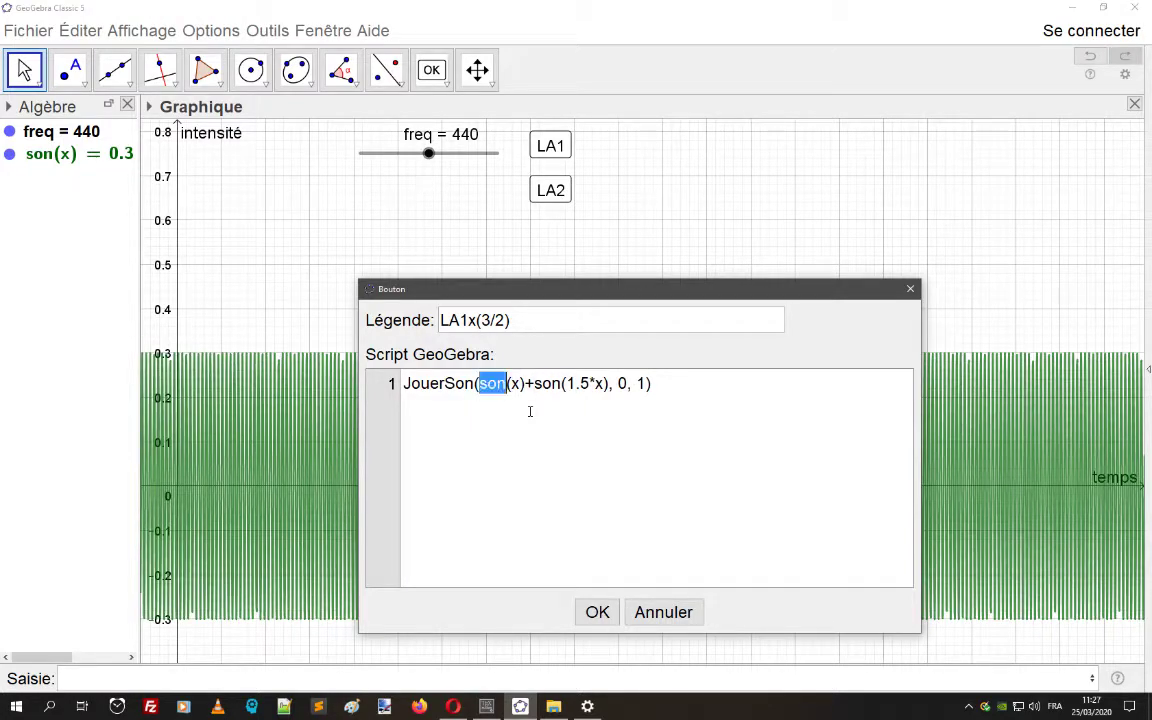
key("shift+Right")
key("shift+Right")
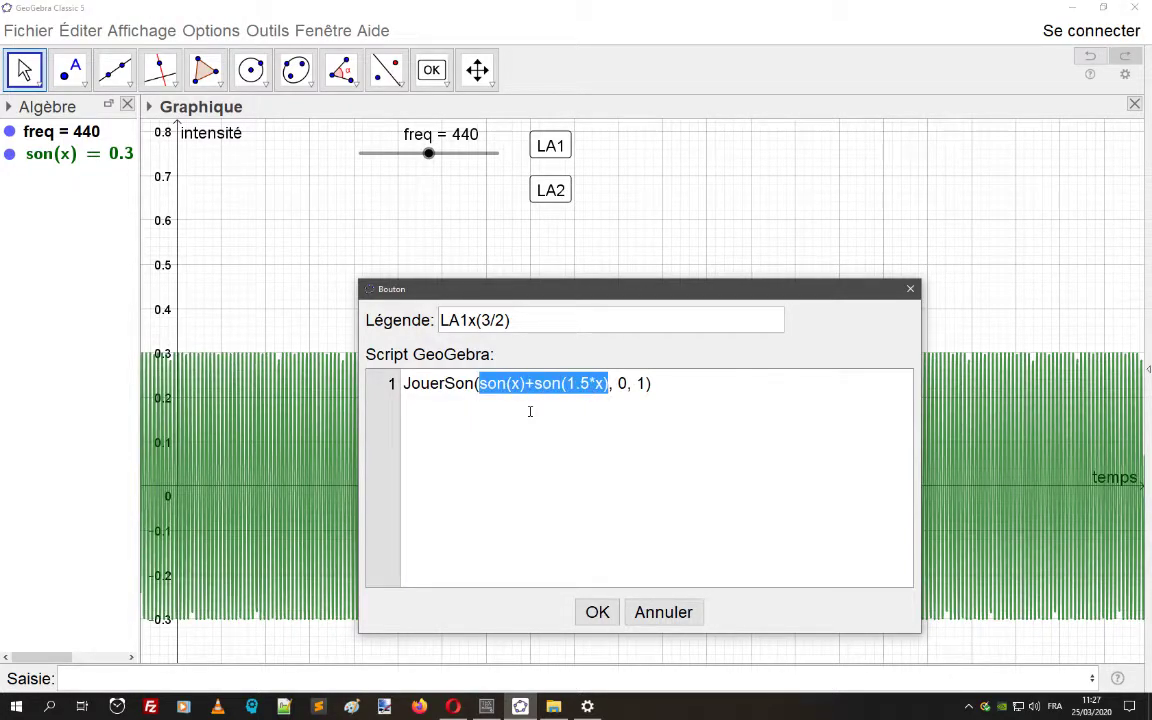
type("0.3*")
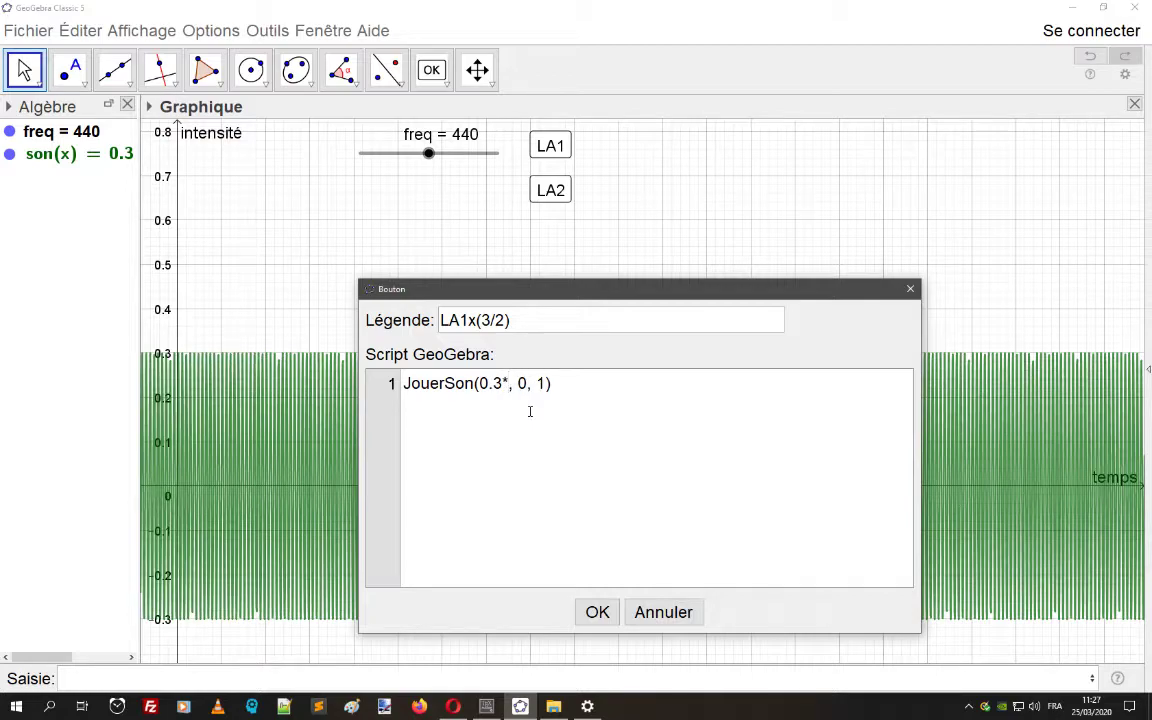
type("sin(440*3/2")
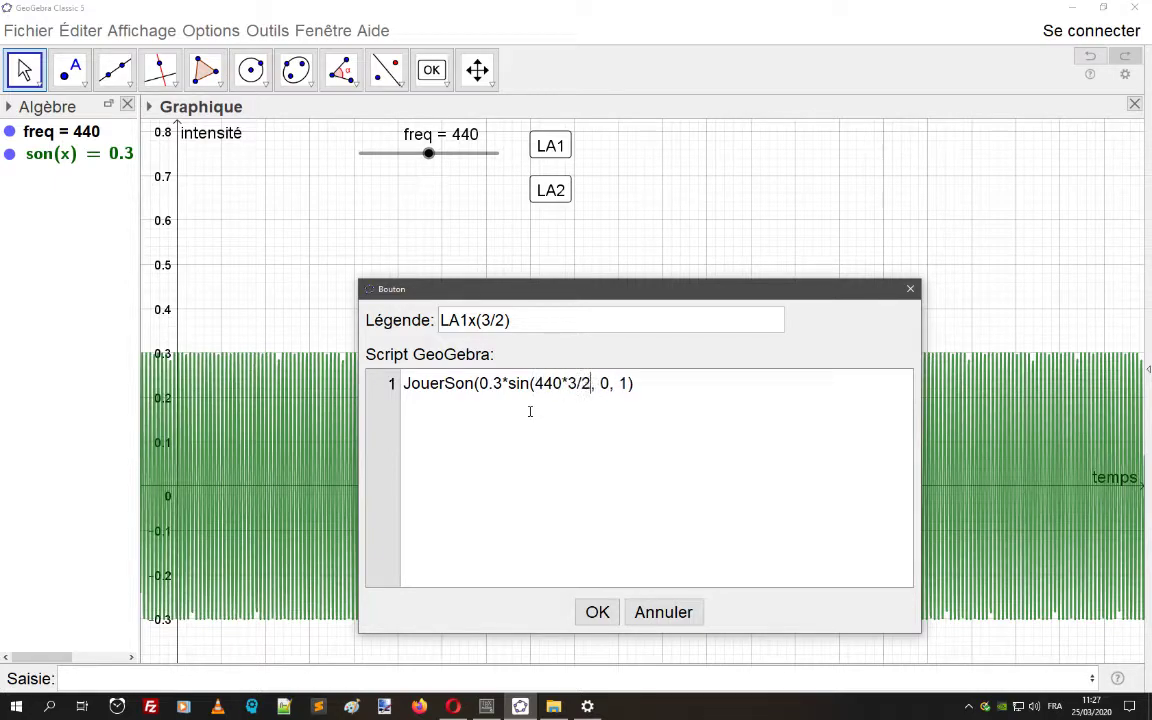
type("*pi*x)")
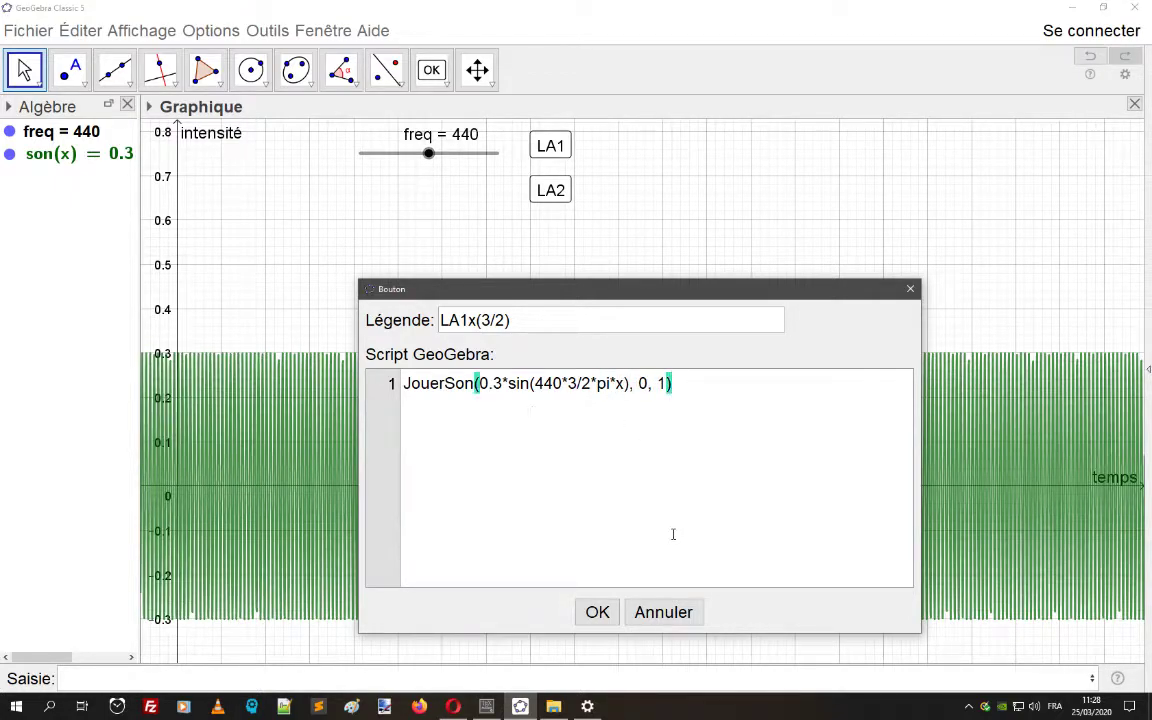
left_click(597, 612)
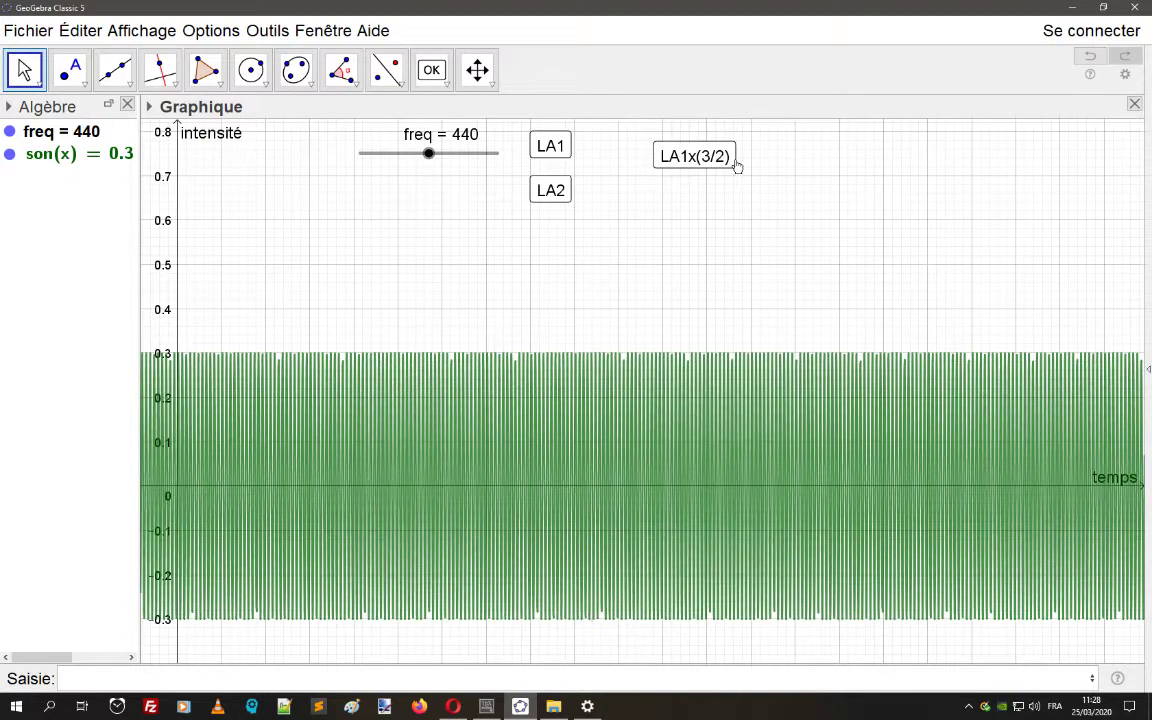
- Reposition the LA1x(3/2) button directly beside LA1 and fix it in place
left_click(708, 156)
right_click(708, 156)
left_click(735, 213)
left_click_drag(708, 156, 633, 148)
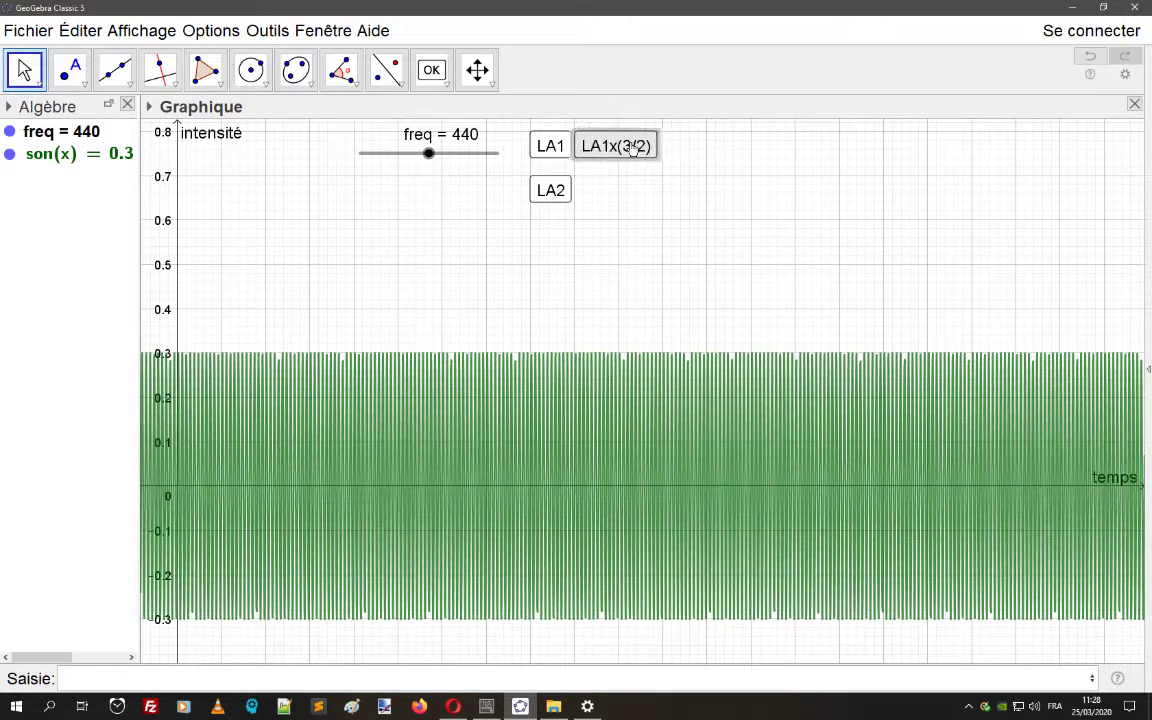
right_click(597, 141)
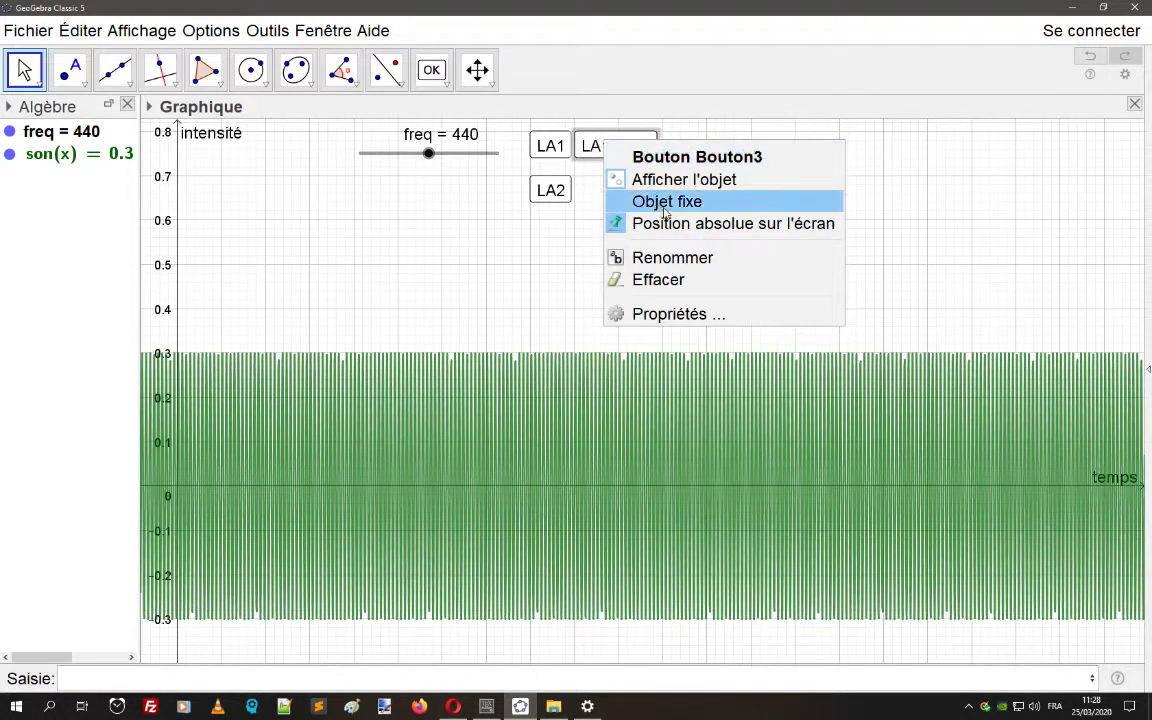
left_click(598, 196)
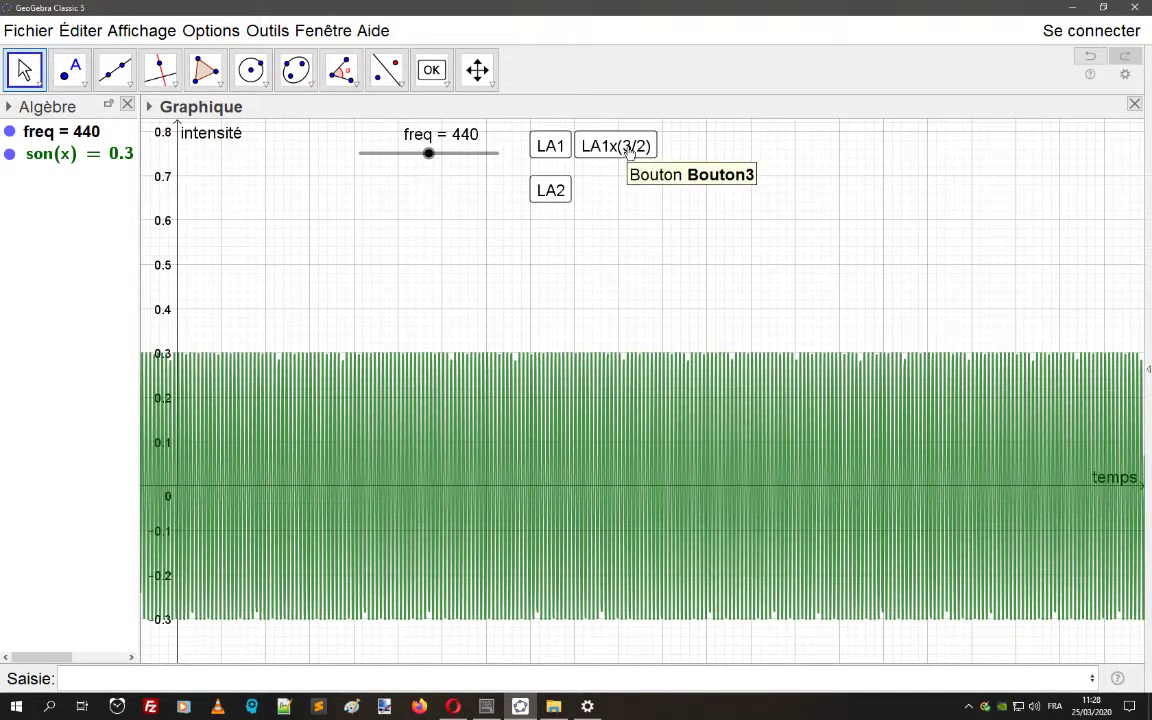
left_click(431, 70)
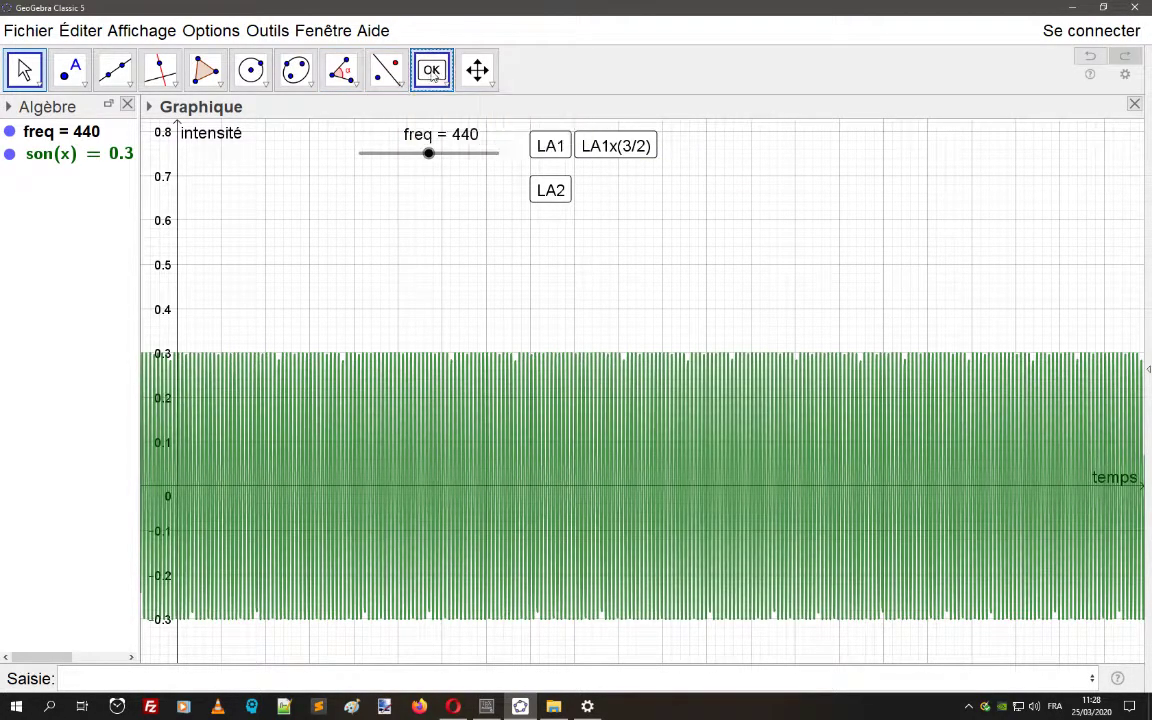
left_click(686, 136)
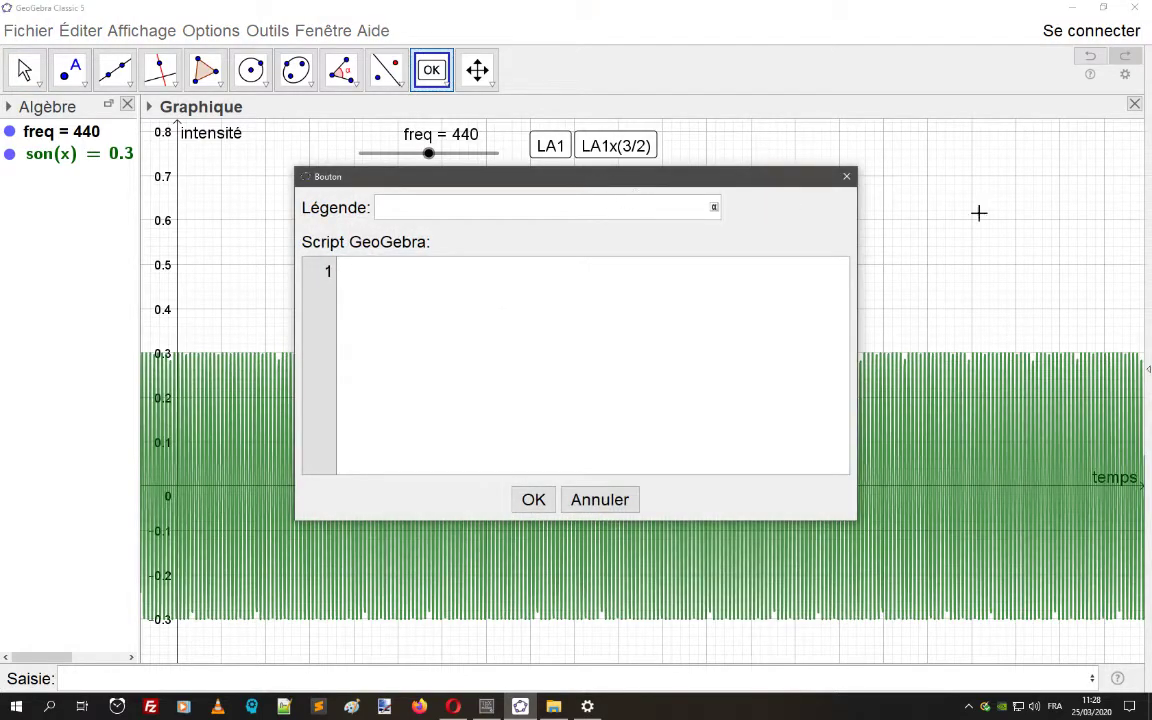
left_click(533, 499)
- Copy the on-click script of the LA1x(3/2) button from its properties and close them without changes
right_click(552, 188)
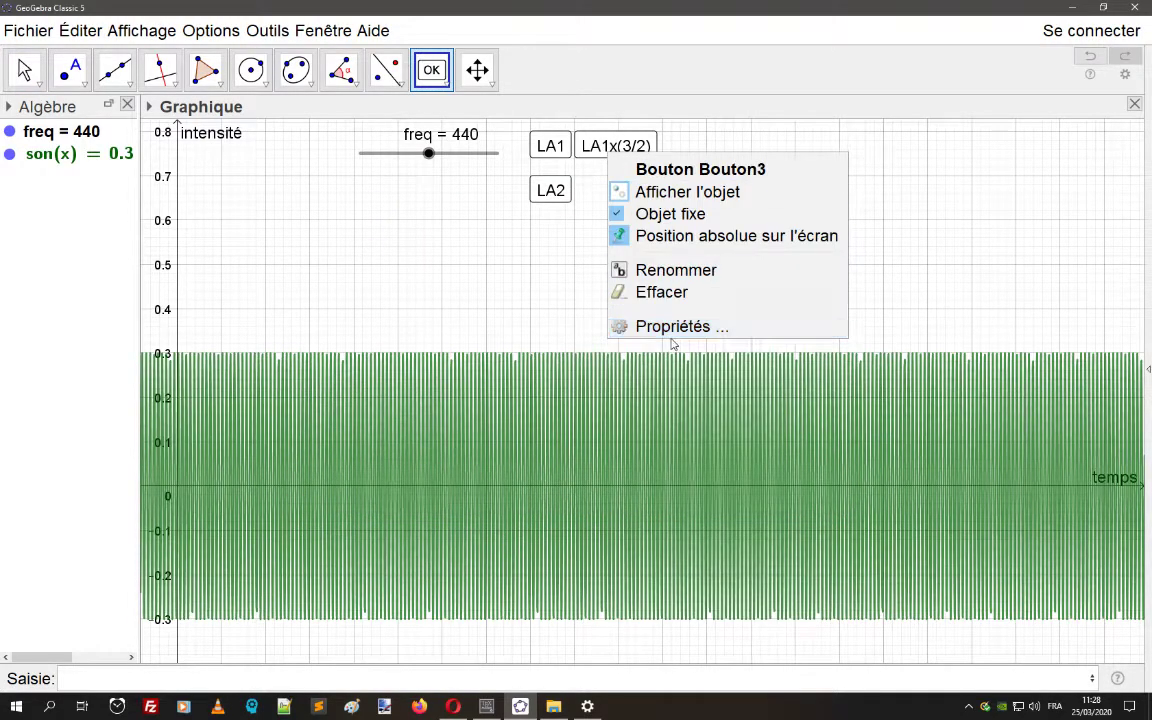
left_click(674, 327)
left_click(605, 189)
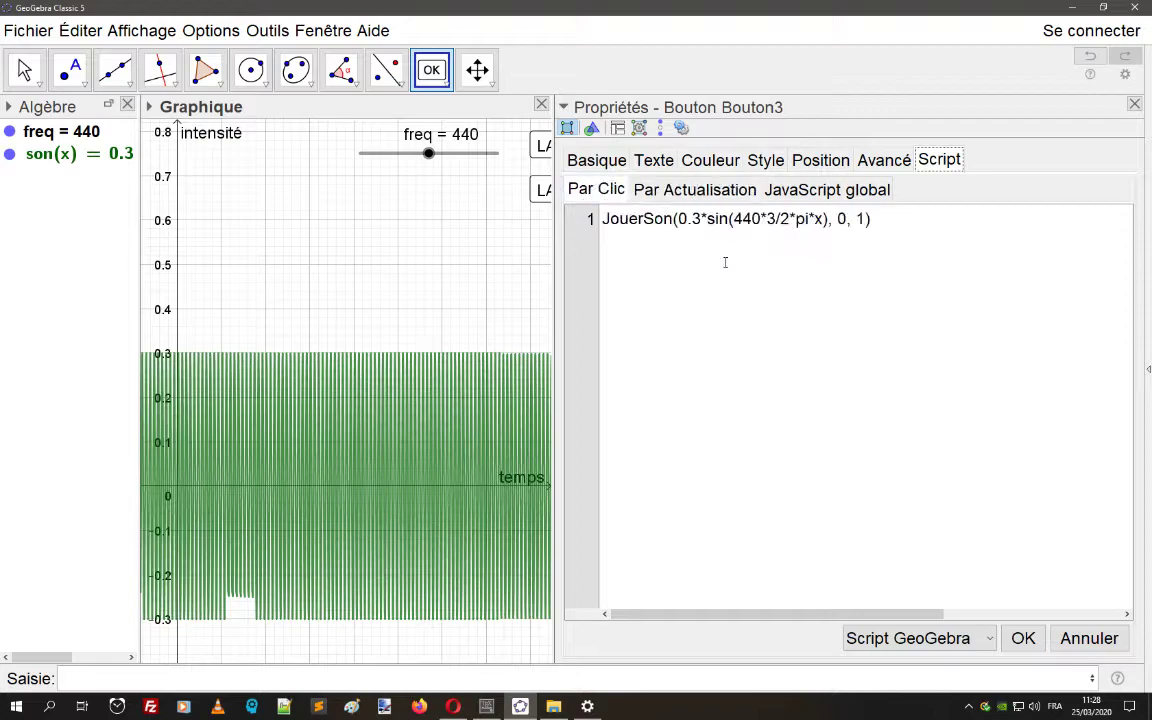
key("ctrl+a")
key("ctrl+c")
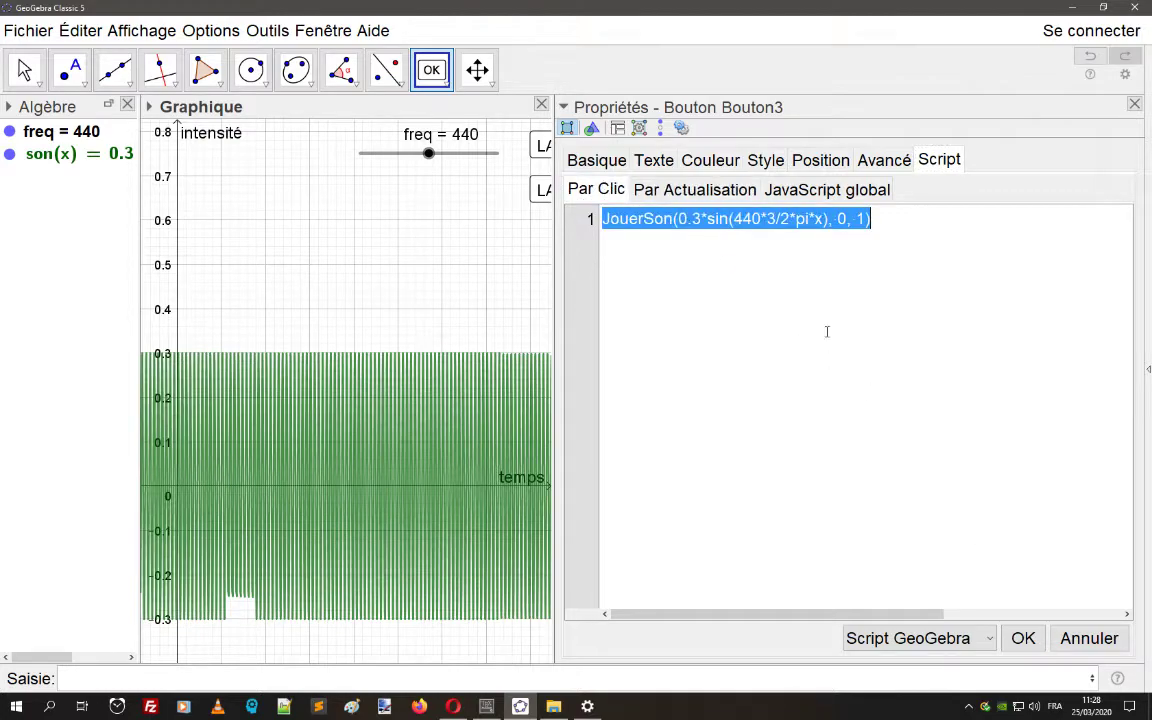
left_click(1088, 638)
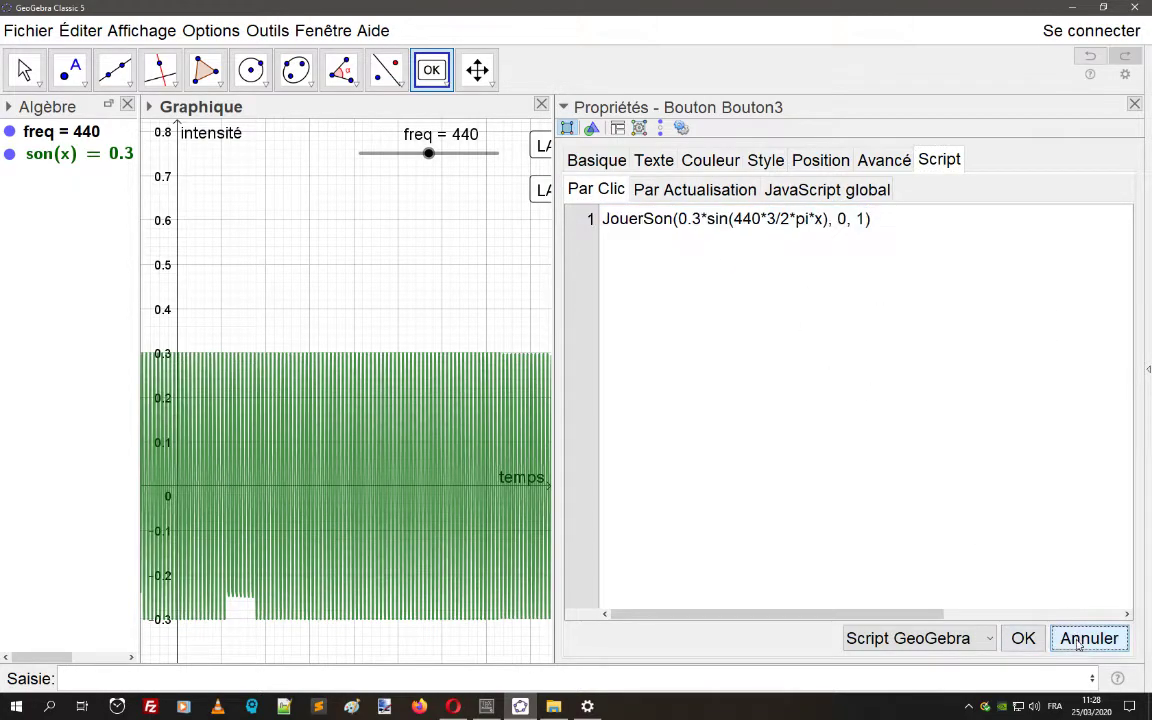
left_click(1134, 104)
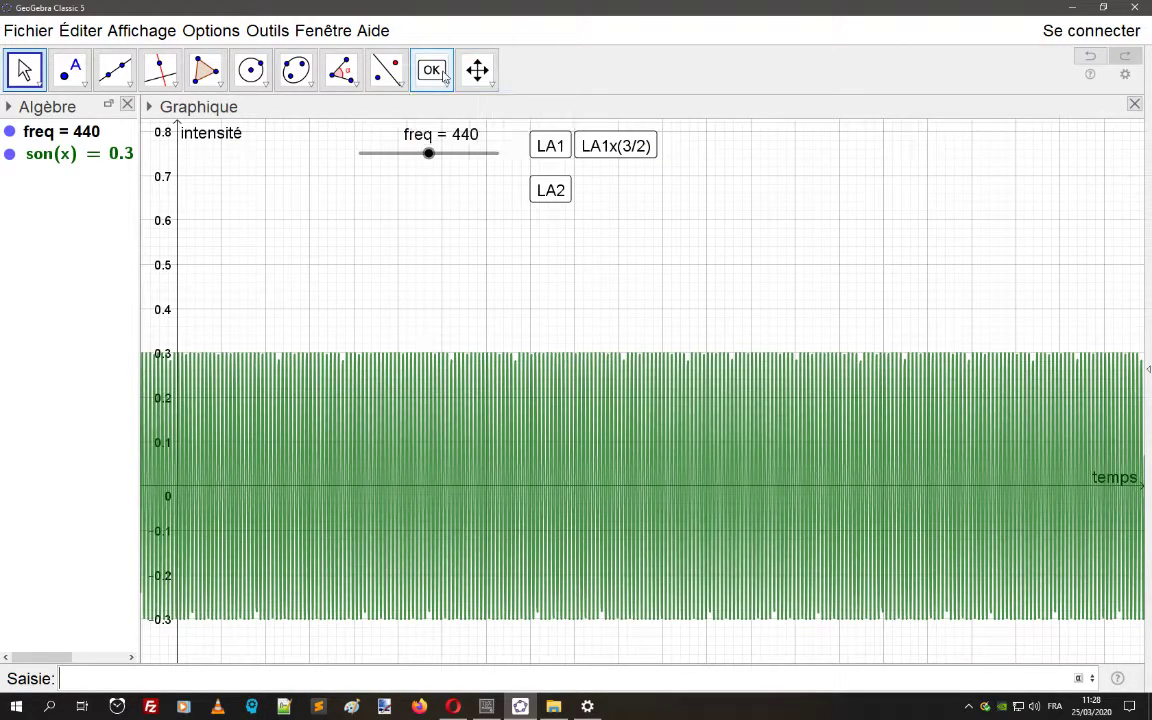
- Start a new button beside LA1x(3/2) and enter LA1x(3/2)^2 as its caption
left_click(431, 69)
left_click(708, 146)
left_click_drag(574, 178, 676, 268)
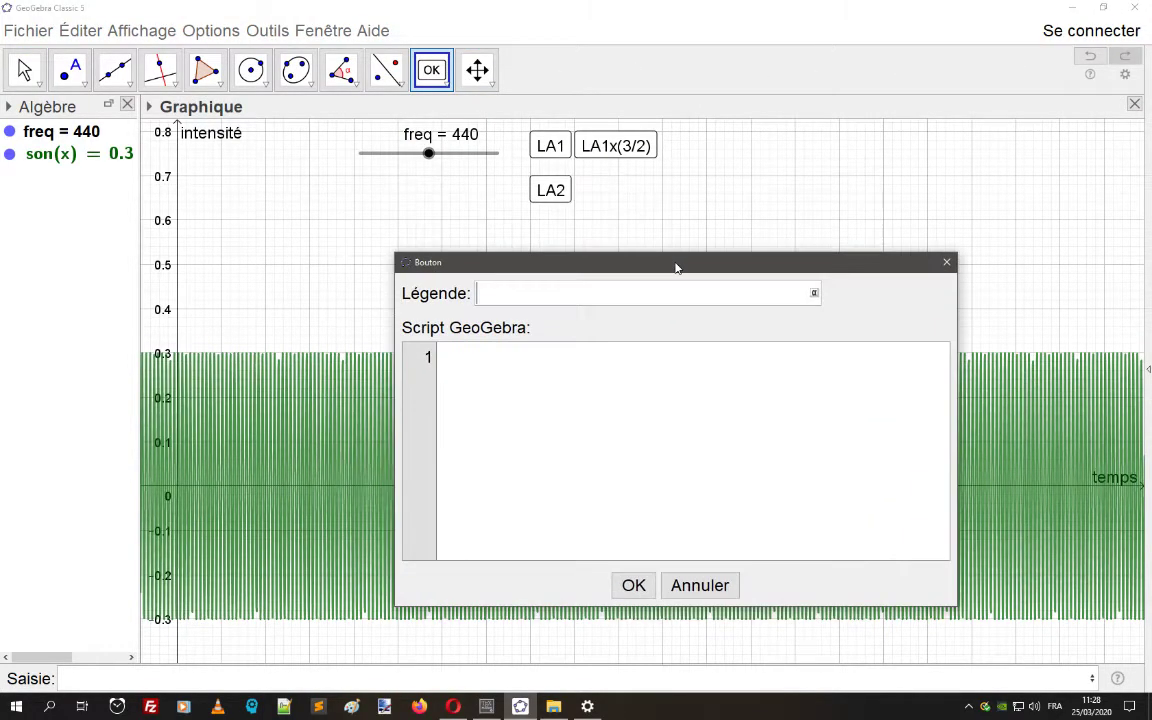
type("LA1*")
type("(3/2)")
key("Left")
key("Left")
key("Left")
key("Left")
key("Left")
key("BackSpace")
type("x")
type("^2")
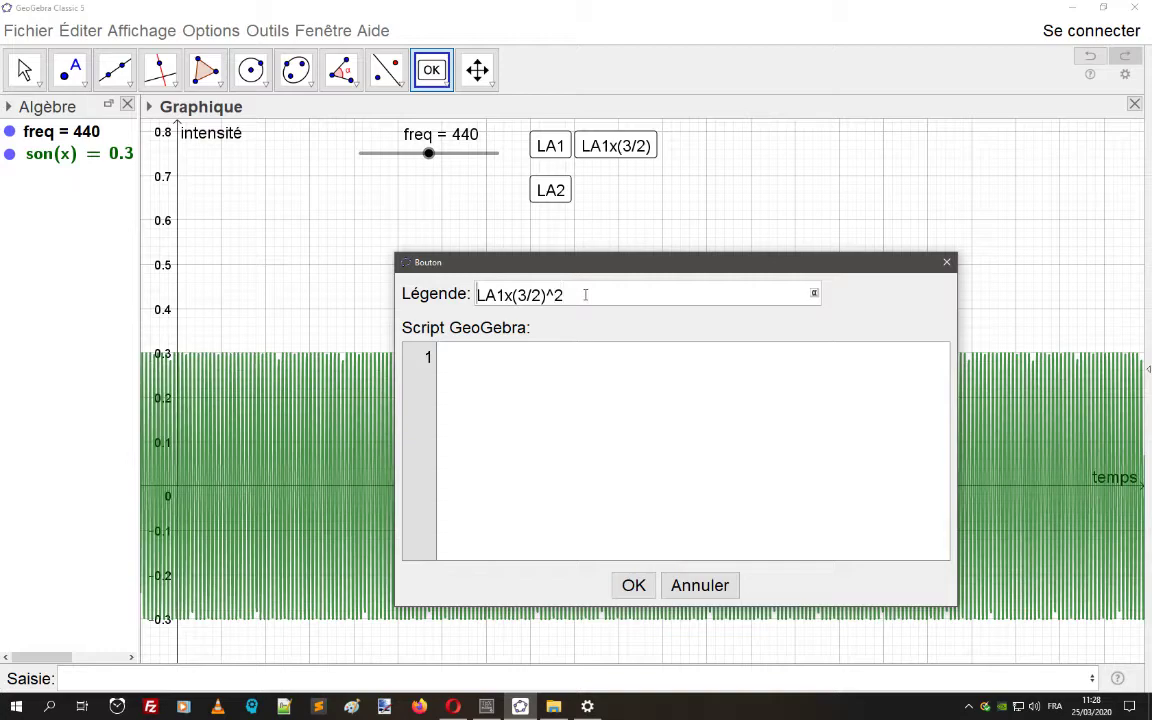
- Enclose the new button's whole caption in dollar signs for LaTeX formatting, giving $LA1x(3/2)^2$
type("$")
key("End")
type("$")
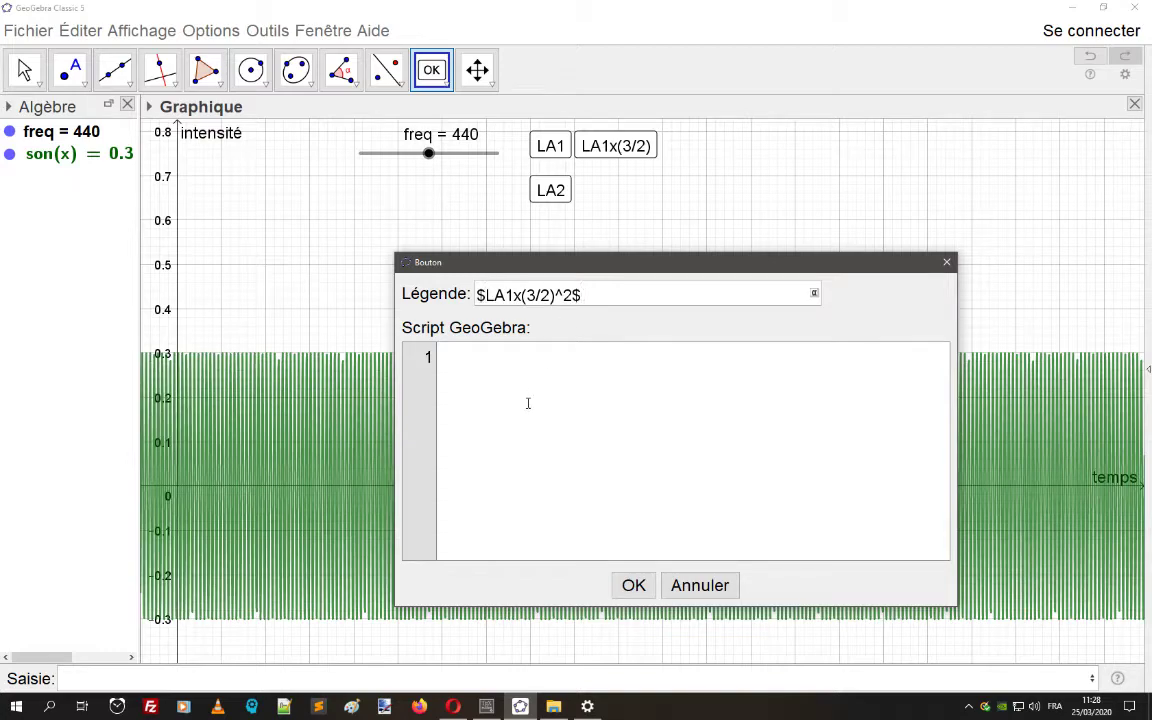
- Paste the copied JouerSon command as the button's script, change its factor to (3/2)^2, and create the button
left_click(509, 366)
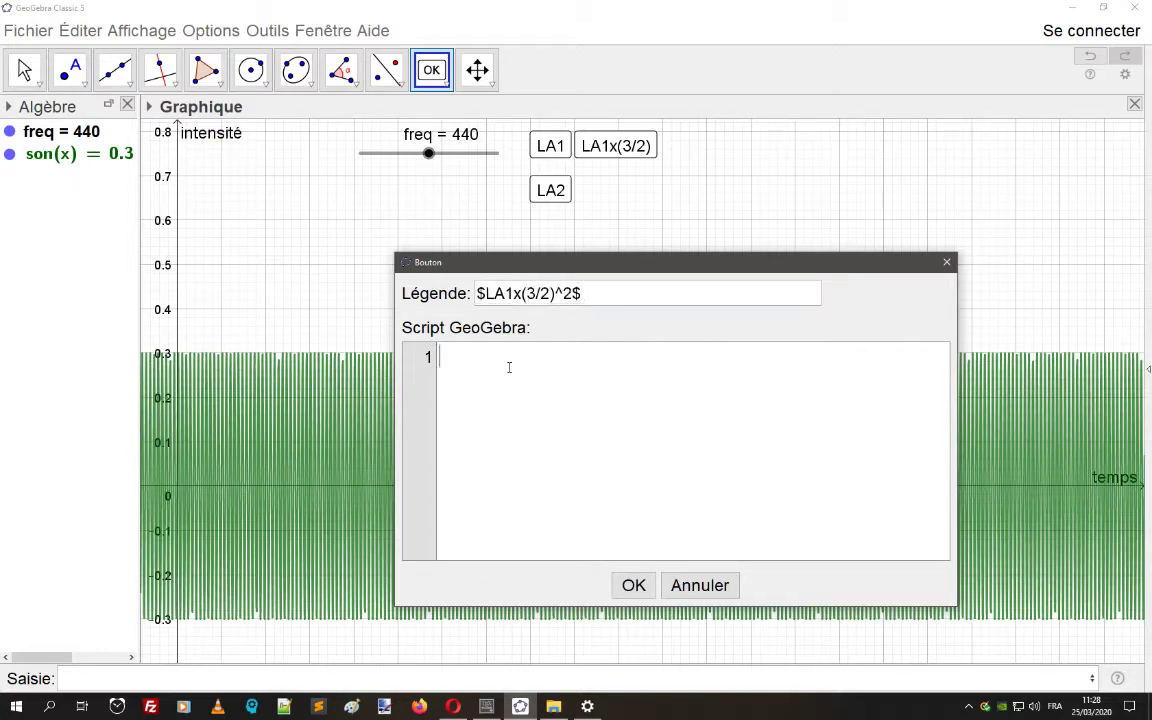
key("ctrl+v")
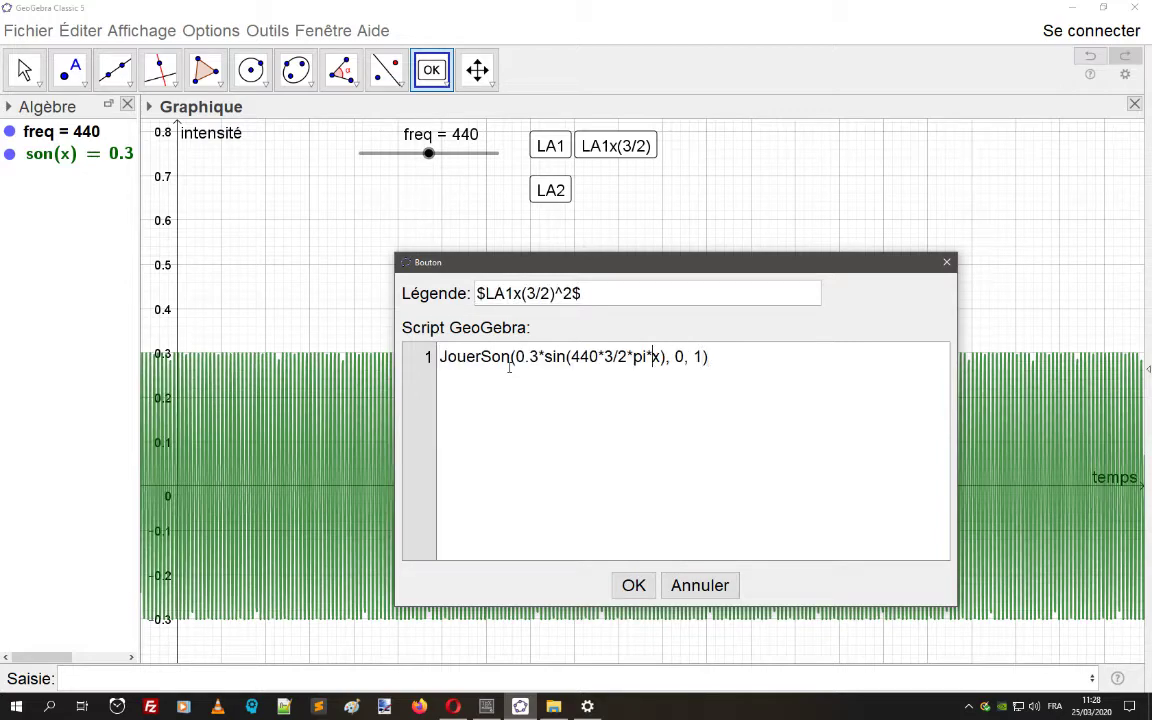
type("(")
key("Right")
key("Right")
key("Right")
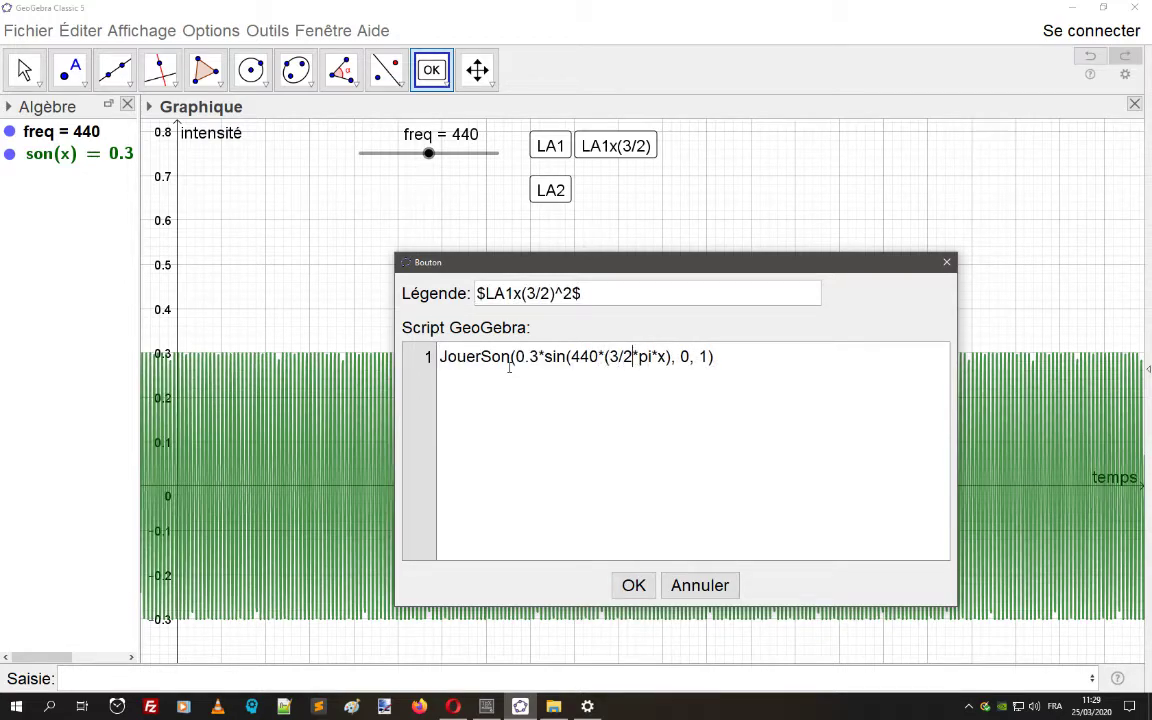
type(")^2")
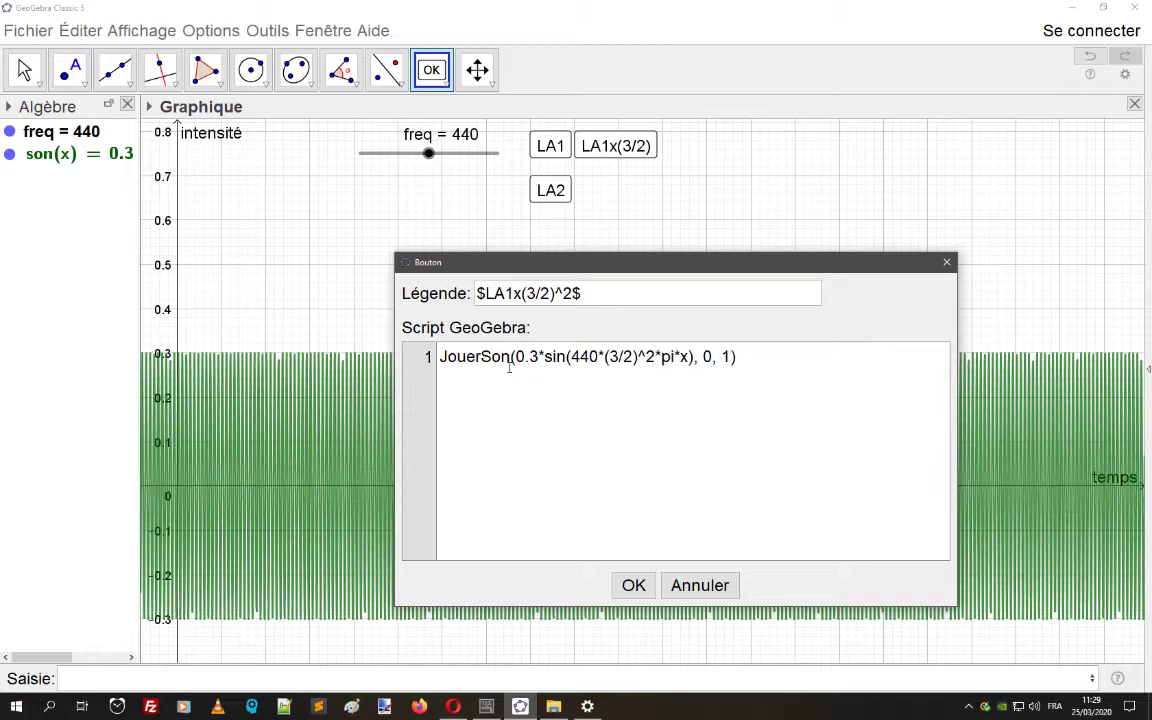
left_click(633, 585)
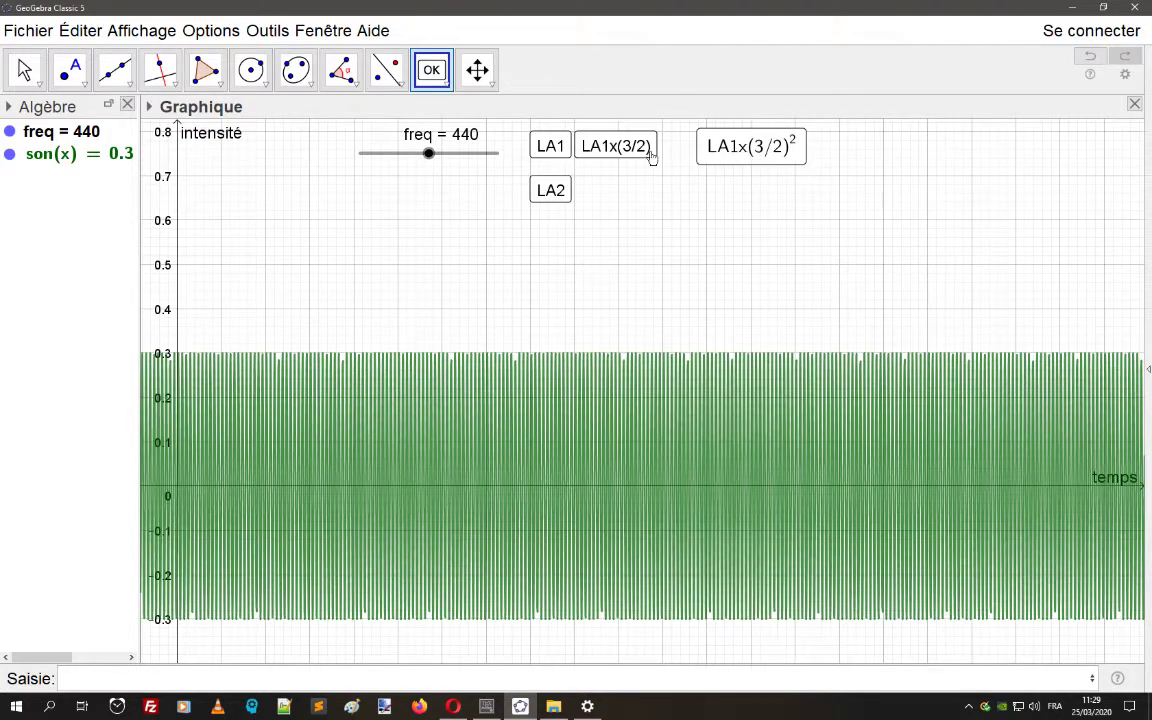
- Reposition the squared-ratio button closer to LA1x(3/2), discard the stray button dialog, and return to the Move tool
left_click_drag(740, 150, 704, 151)
right_click(728, 153)
key("Escape")
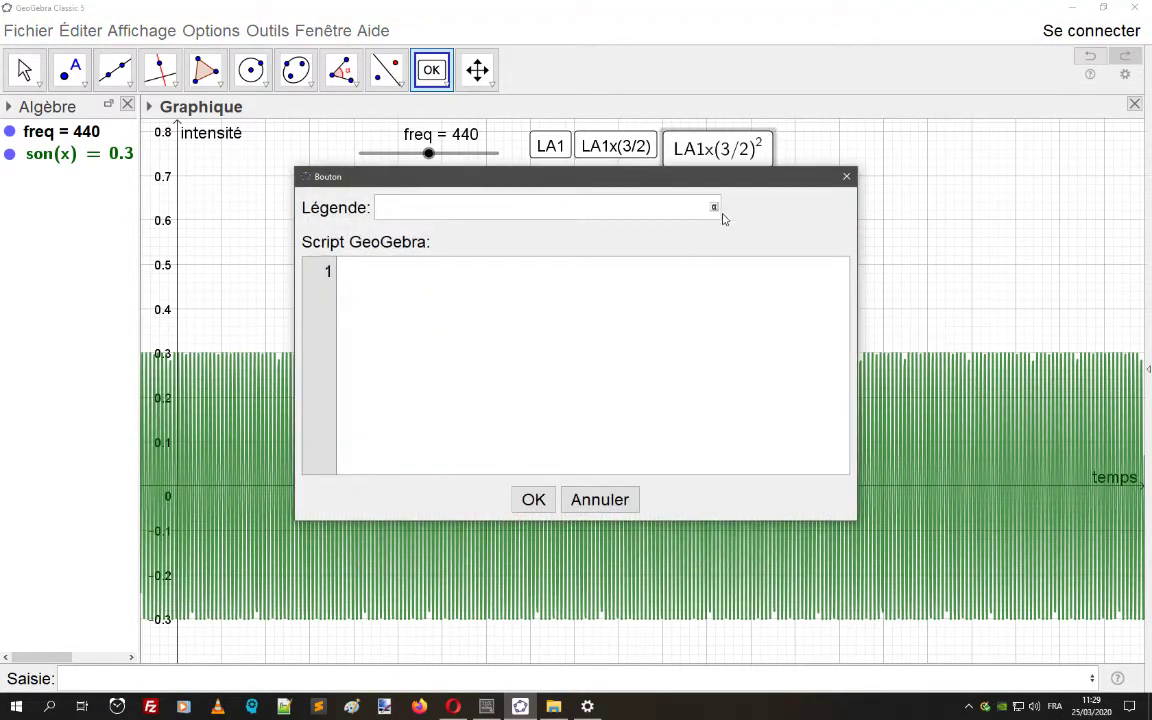
left_click(845, 177)
left_click(24, 68)
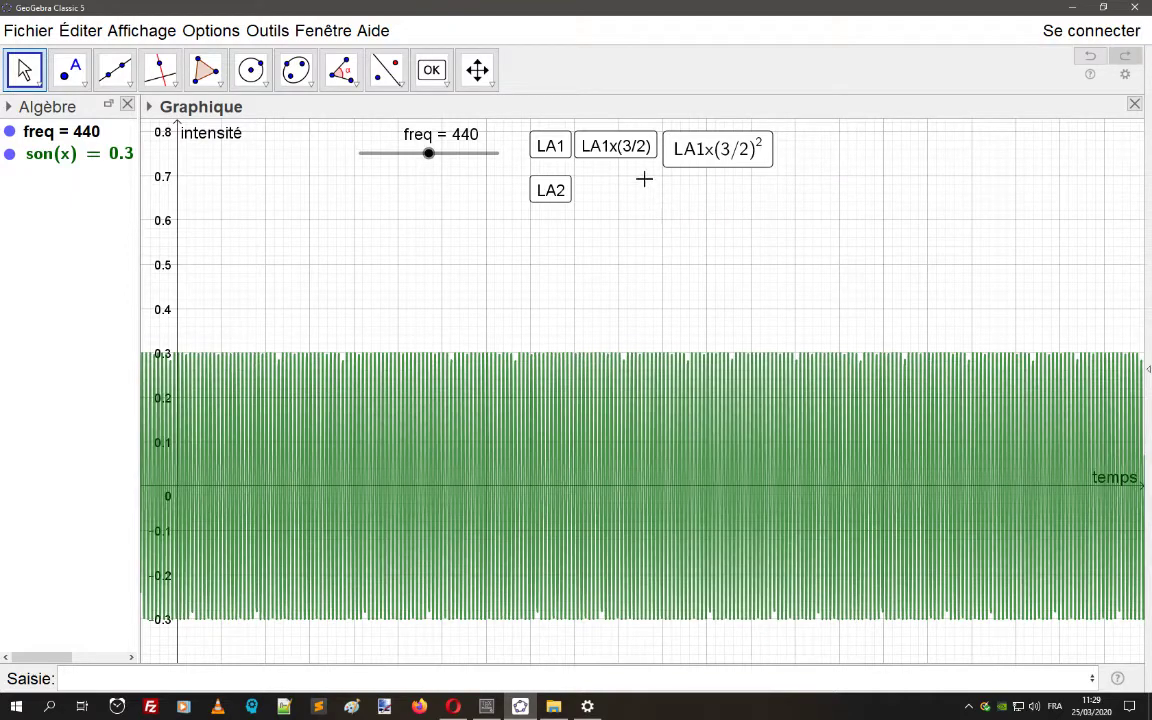
- Play LA1, then insert the factor *1/2 after (3/2)^2 in the squared-ratio button's on-click script and apply it
left_click(551, 147)
right_click(721, 150)
left_click(770, 318)
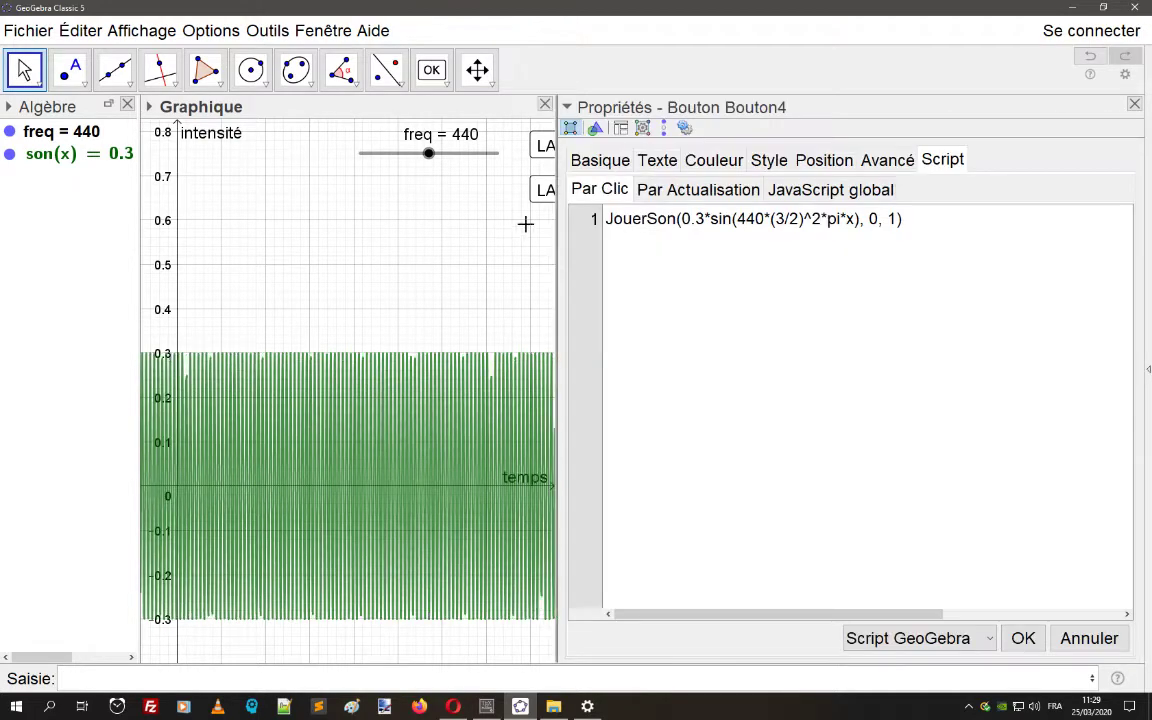
left_click(622, 192)
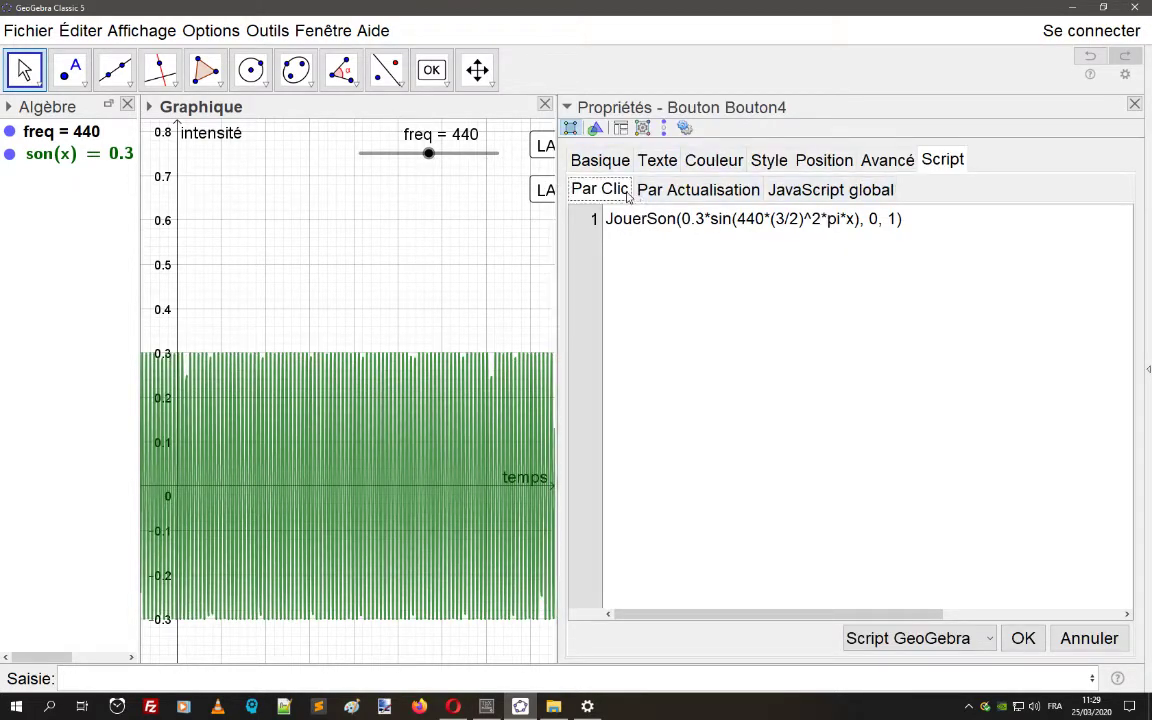
left_click(821, 218)
type("*1/2*")
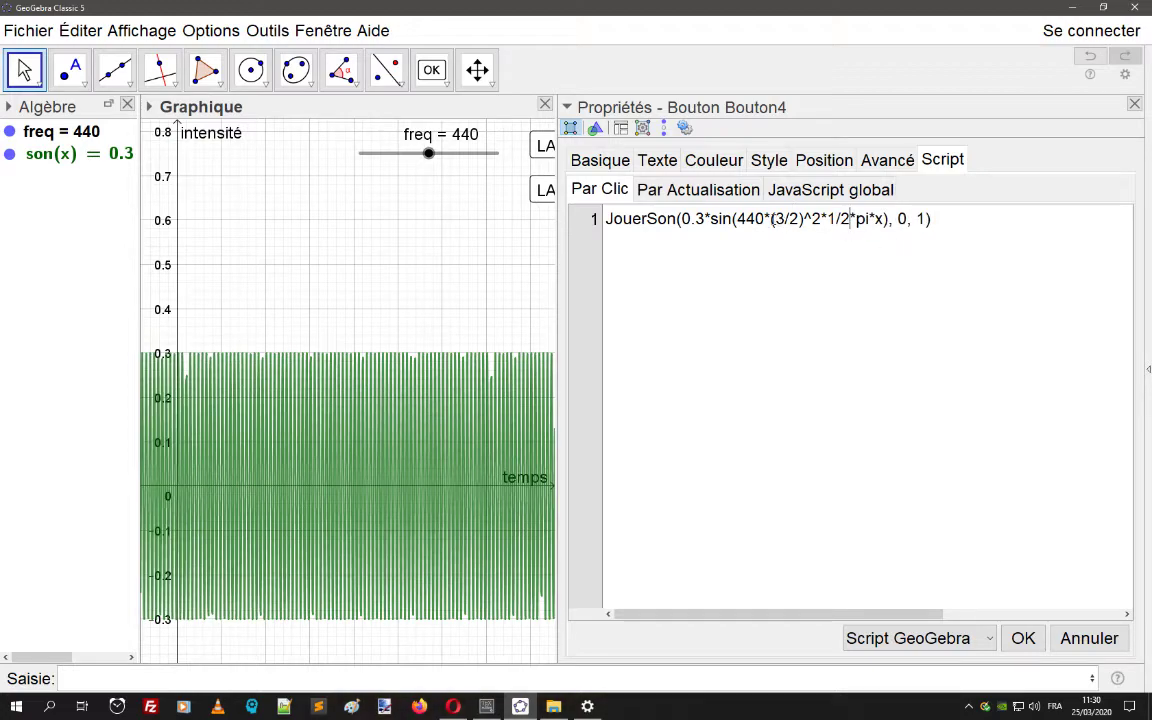
left_click_drag(772, 218, 800, 220)
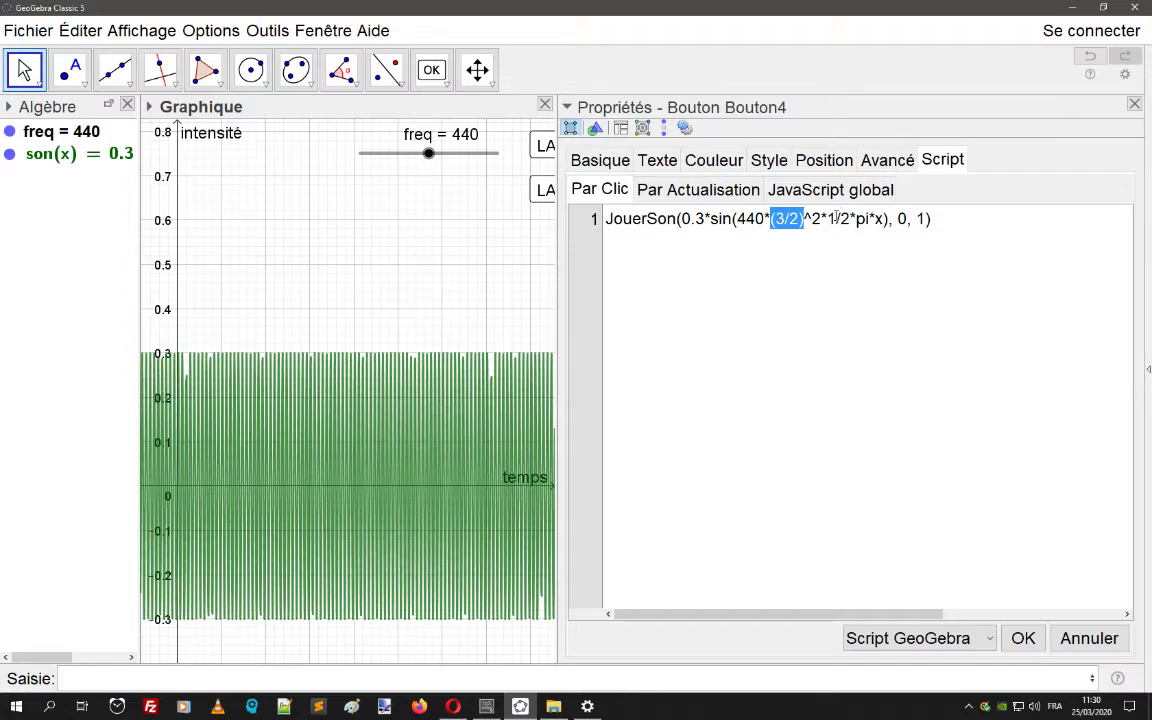
left_click_drag(828, 218, 851, 218)
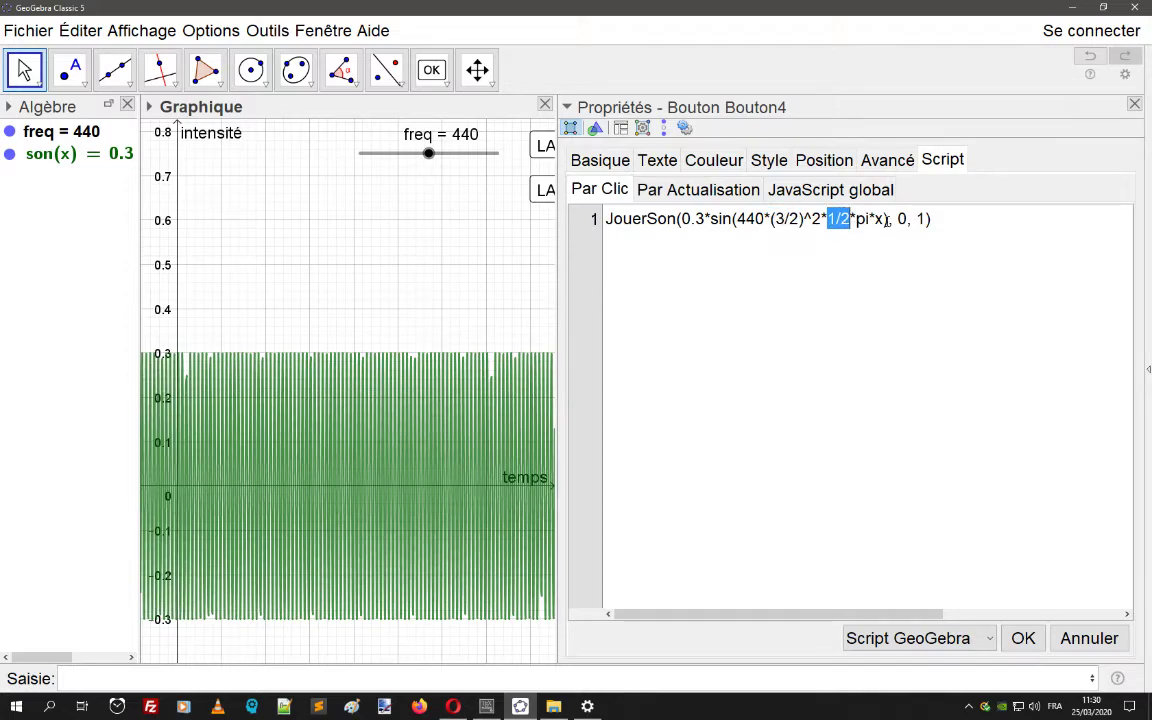
left_click(1023, 648)
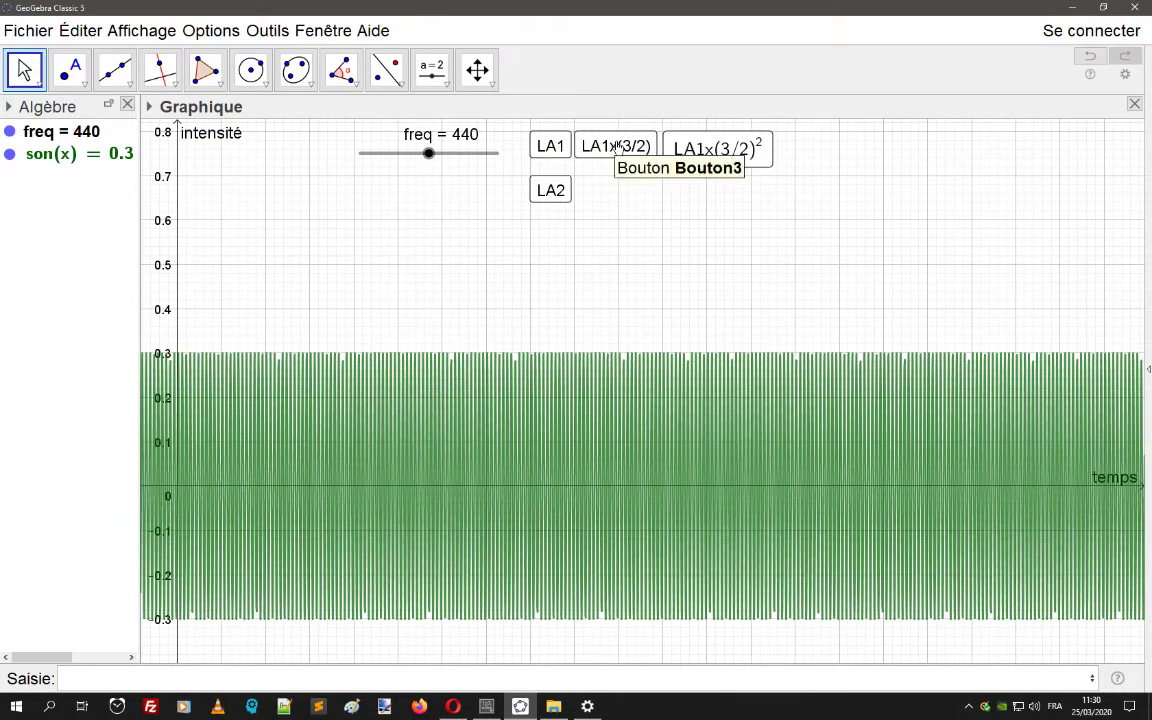
- Change the caption of the squared-ratio button to Quinte 2 in its properties
right_click(728, 149)
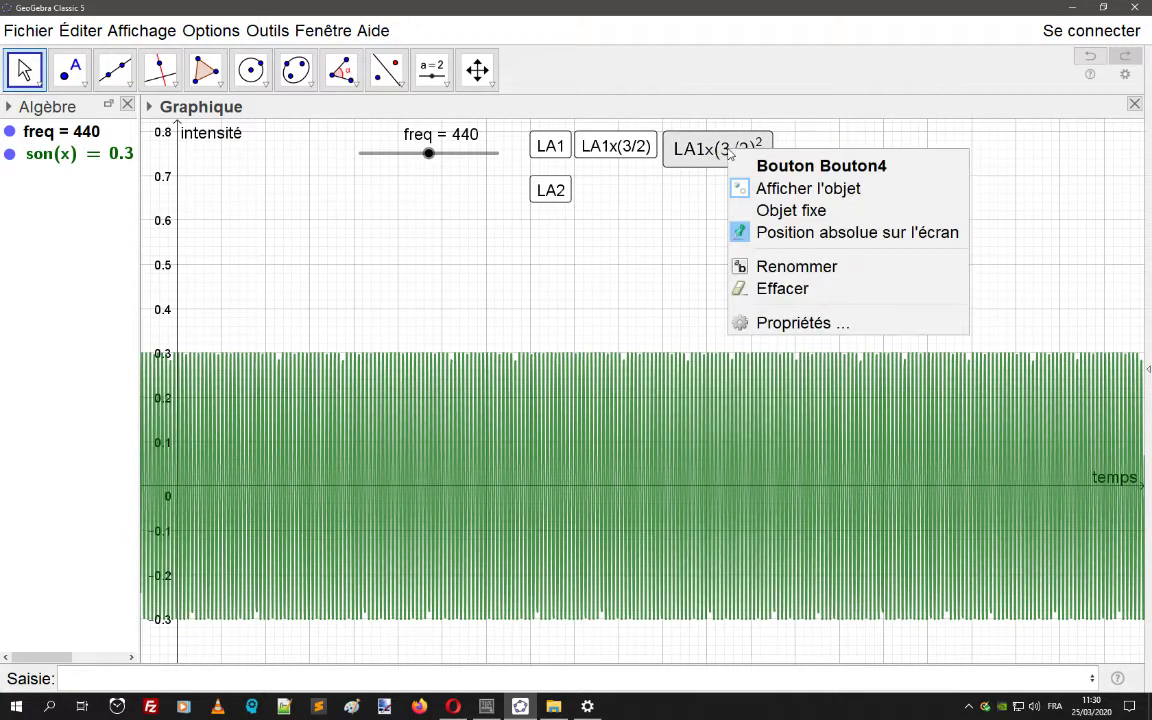
left_click(778, 322)
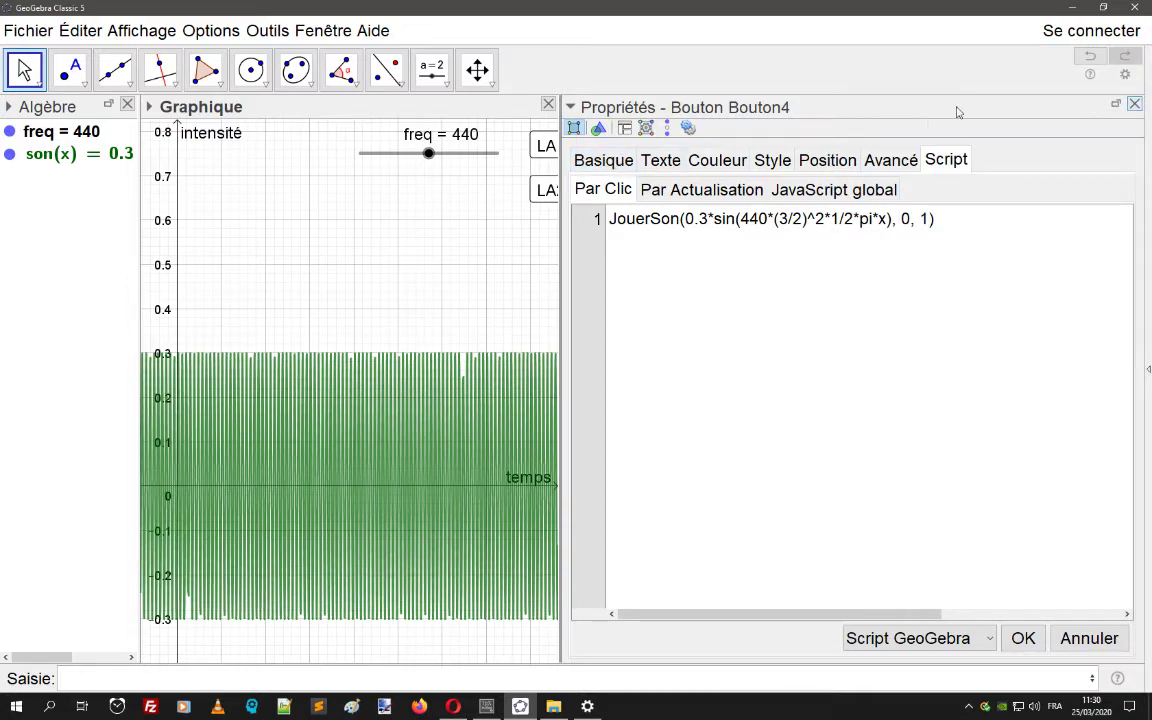
left_click(614, 168)
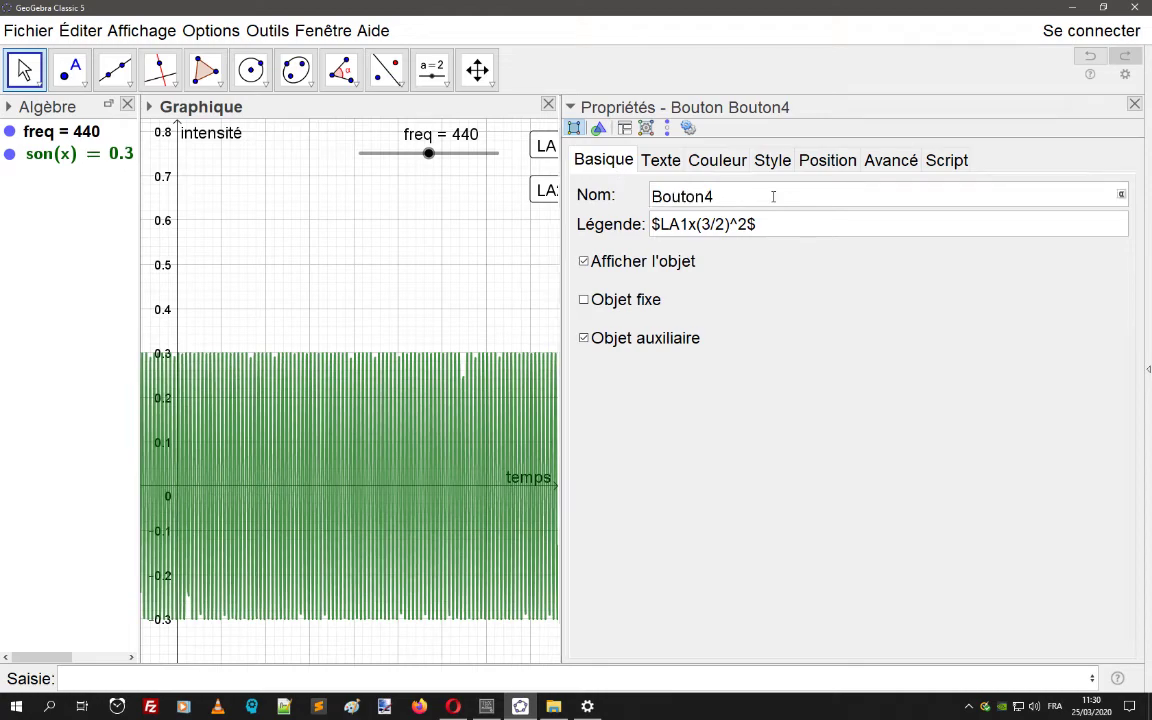
left_click(1135, 102)
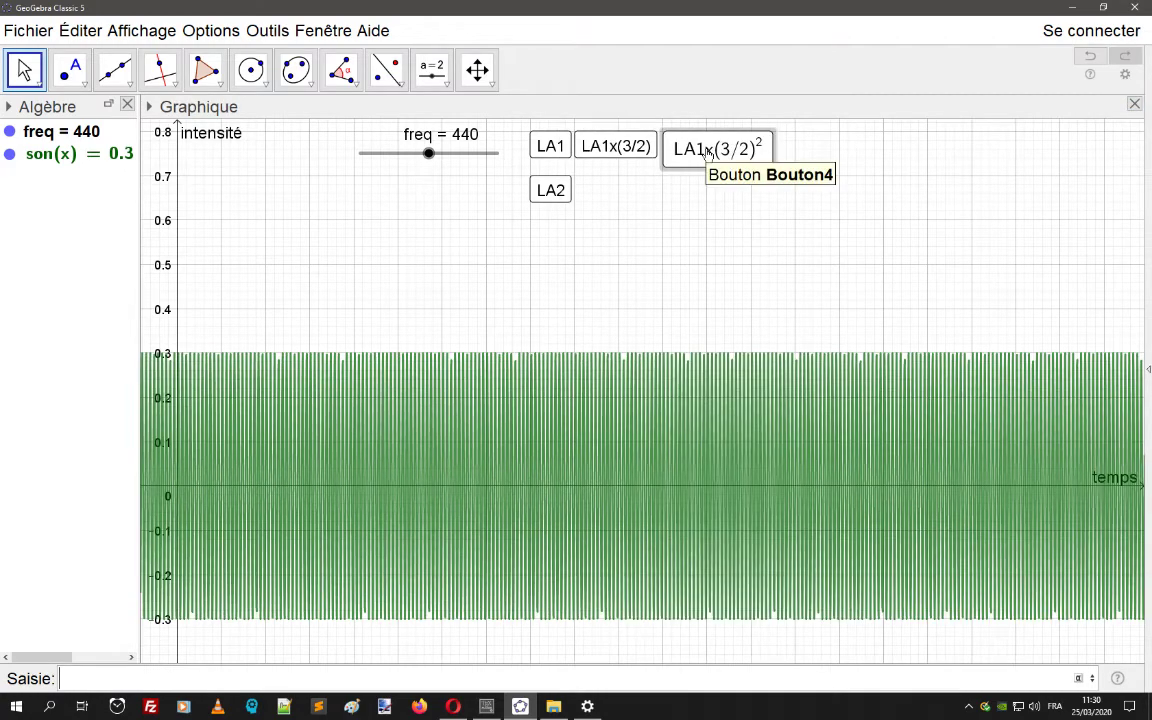
right_click(708, 150)
left_click(762, 322)
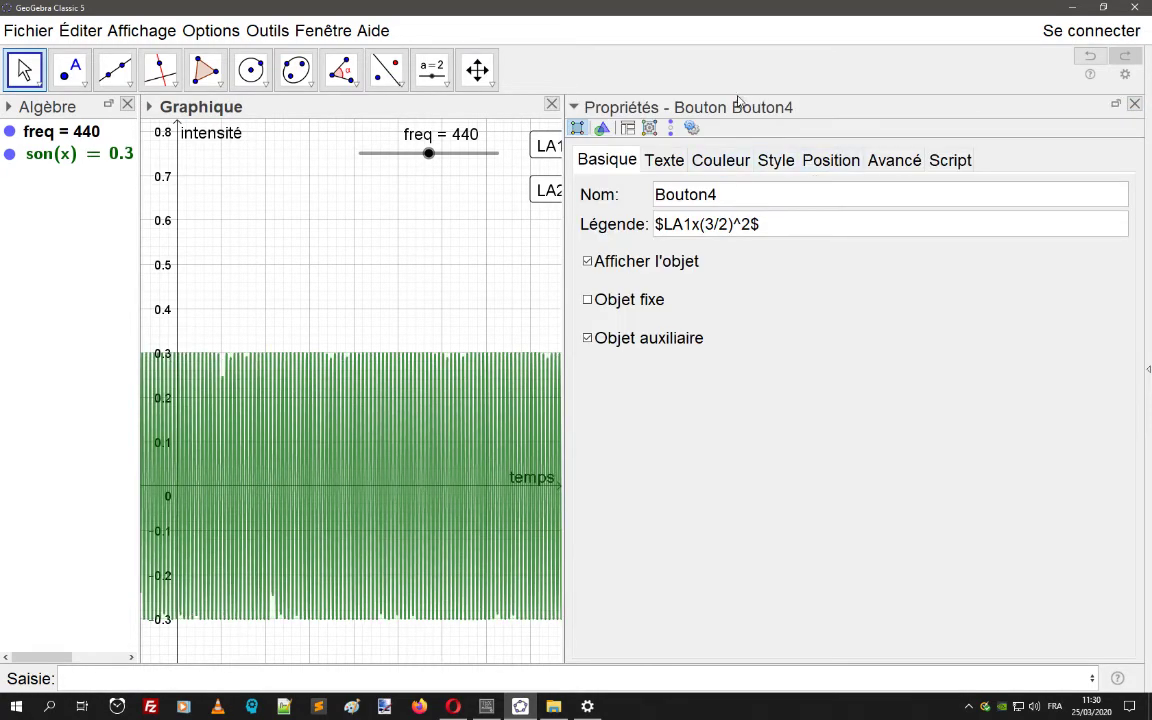
left_click_drag(784, 224, 624, 232)
type("Quinte 2")
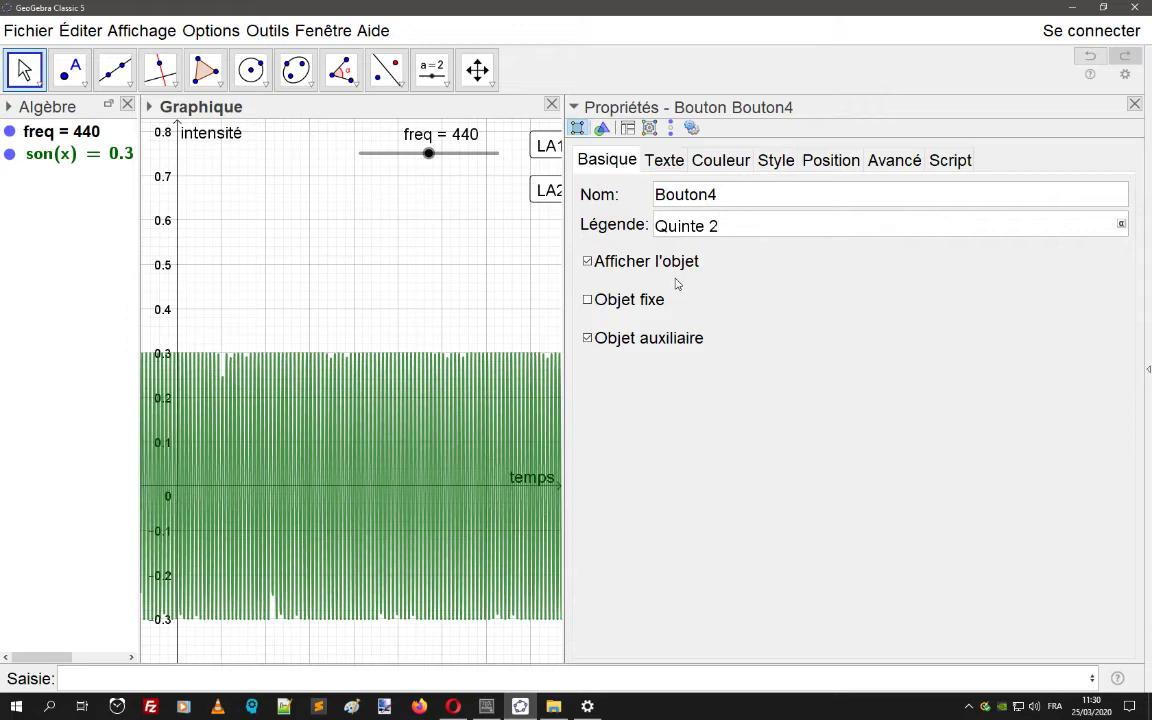
left_click(1135, 105)
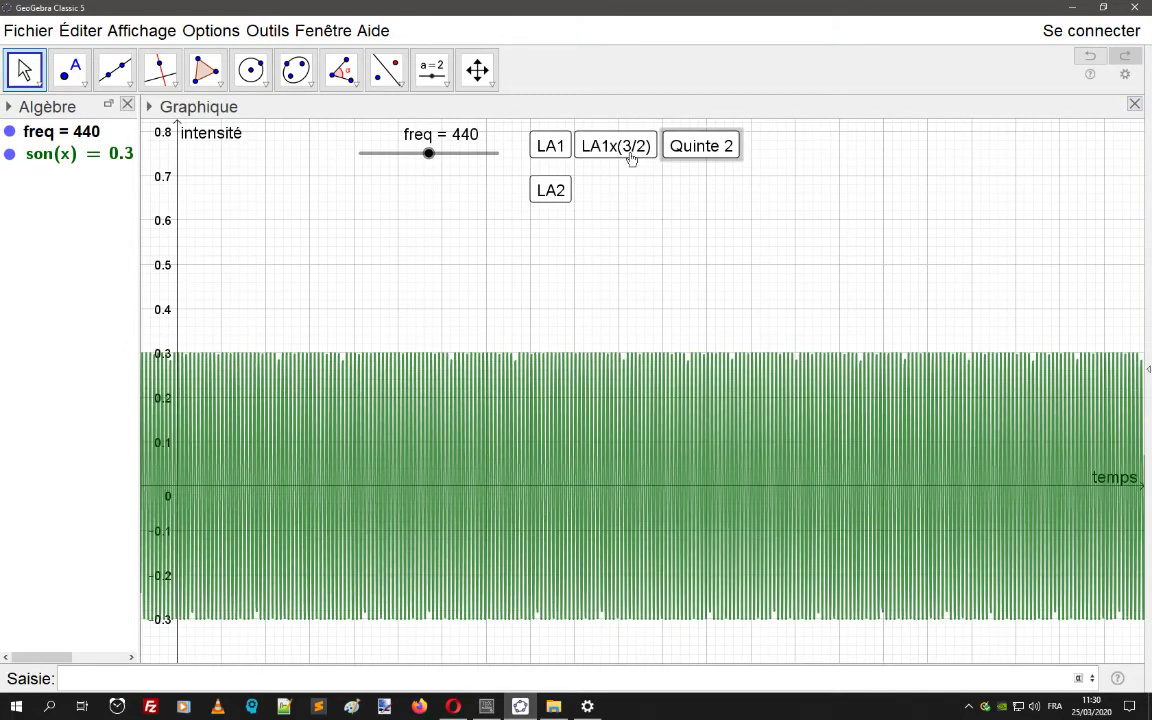
- Change the caption of the LA1x(3/2) button to Quinte 1 in its properties
right_click(627, 146)
left_click(650, 282)
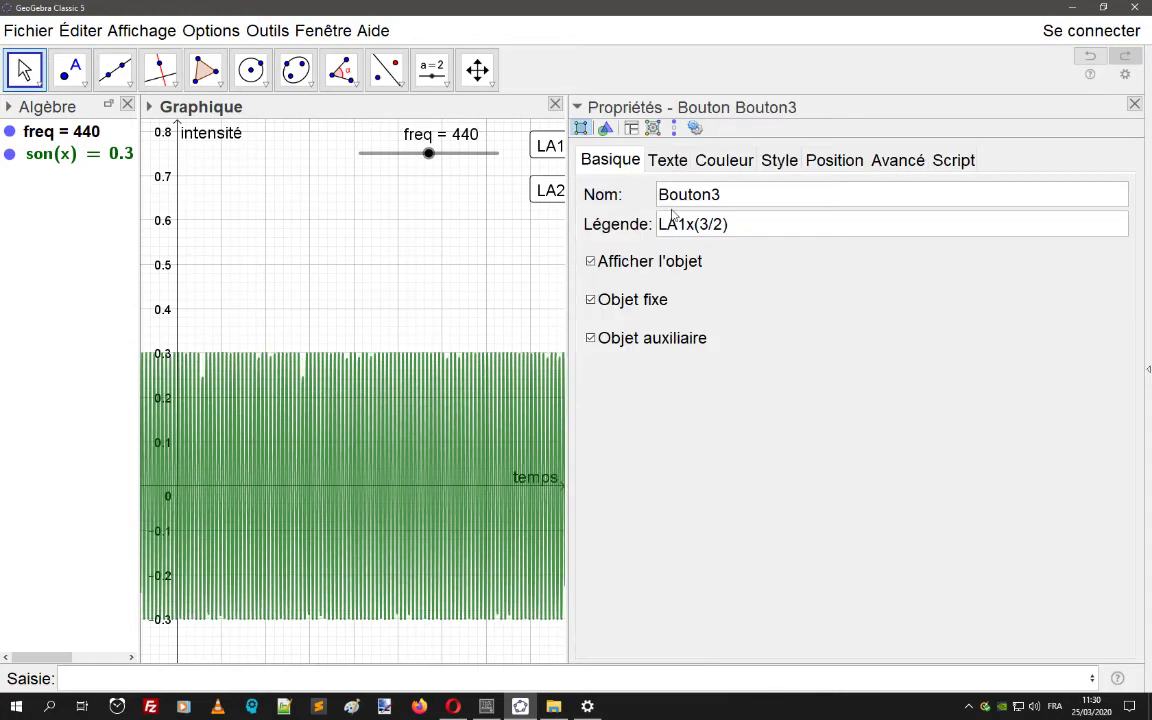
left_click(750, 230)
type("Quinte 1")
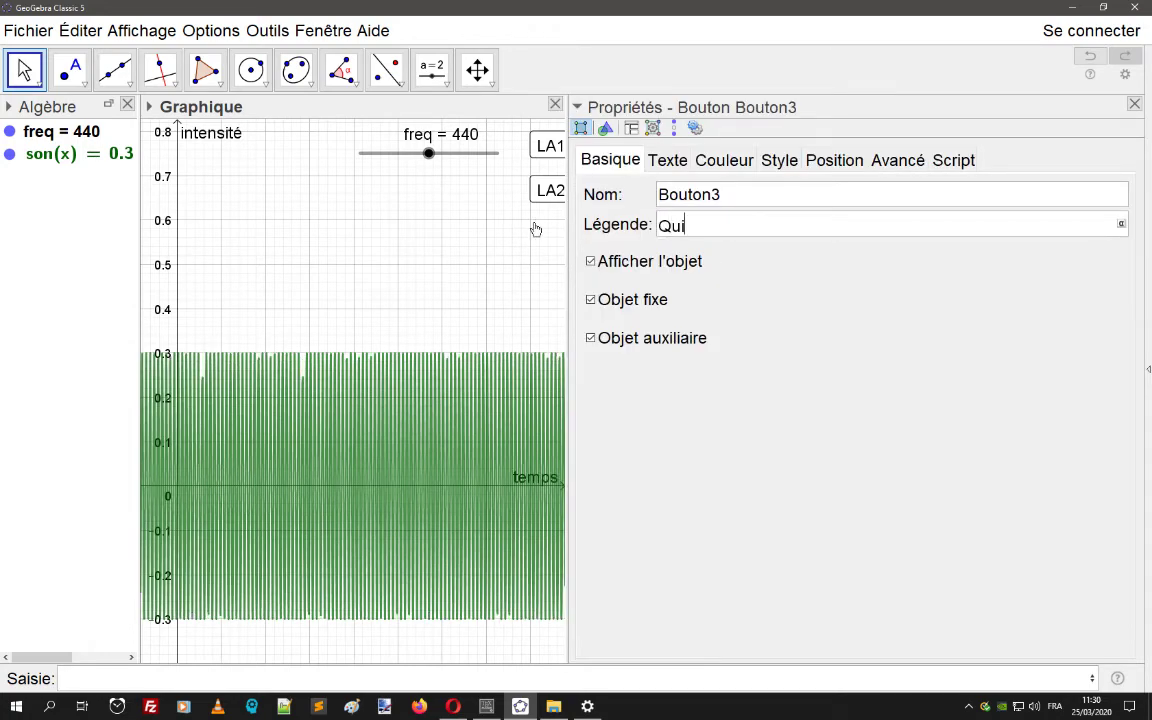
left_click(1134, 104)
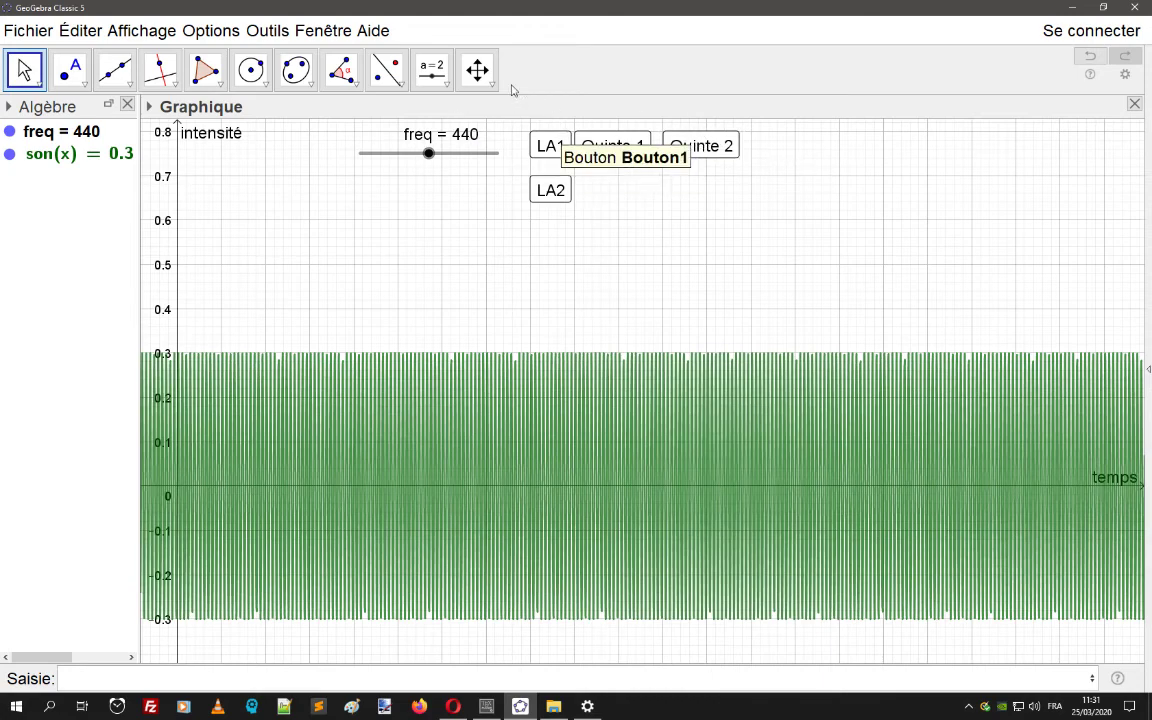
left_click(446, 88)
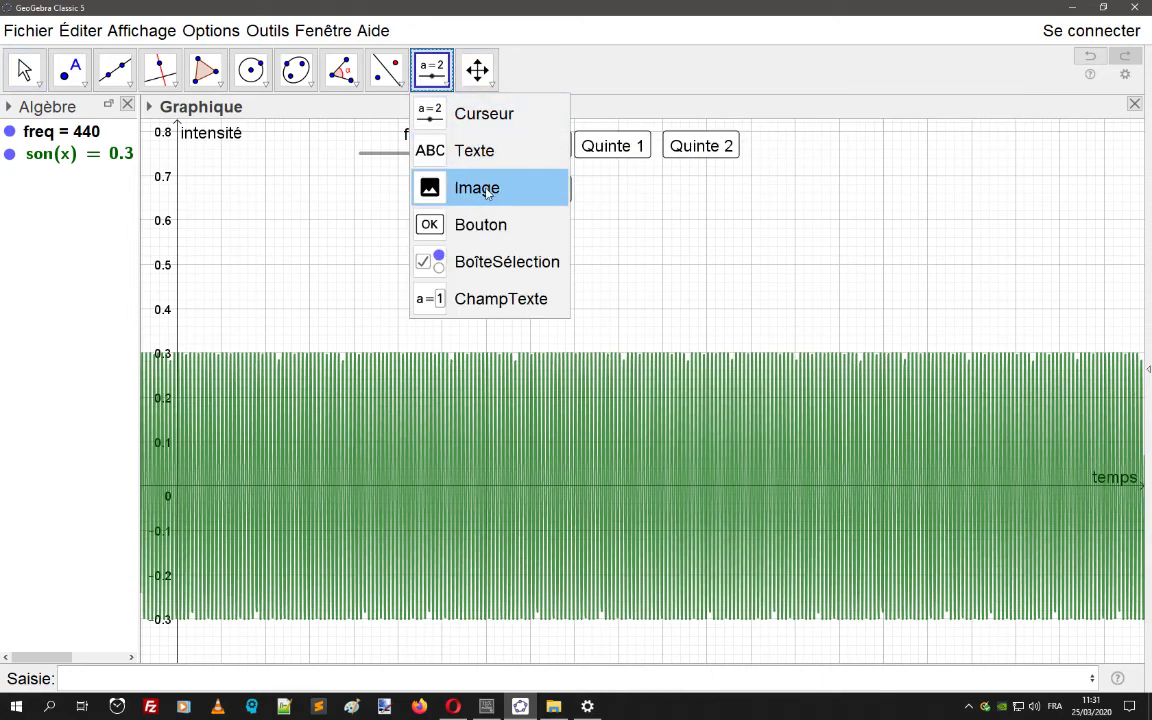
left_click(472, 150)
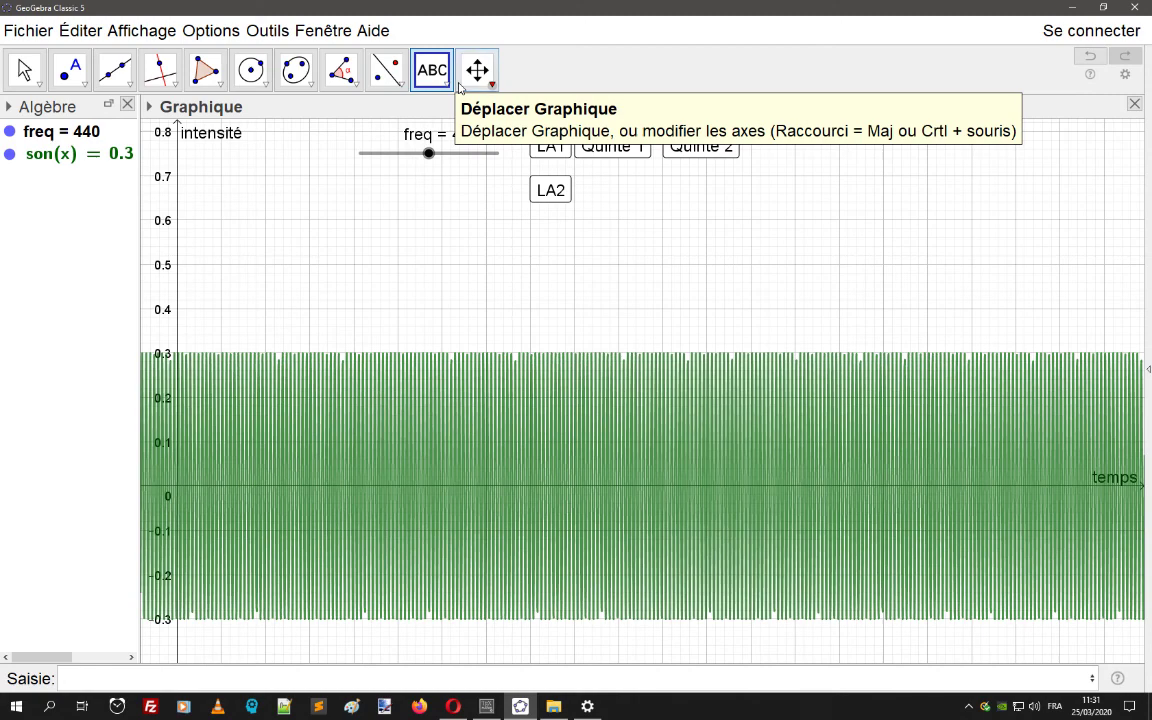
key("Escape")
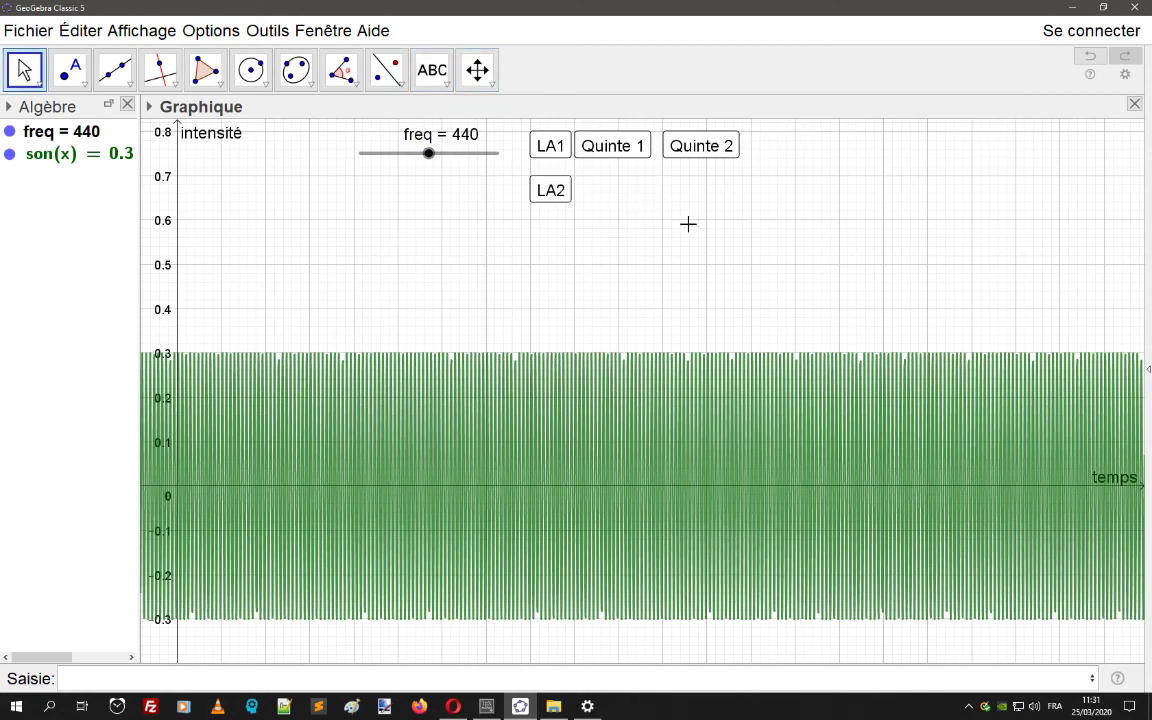